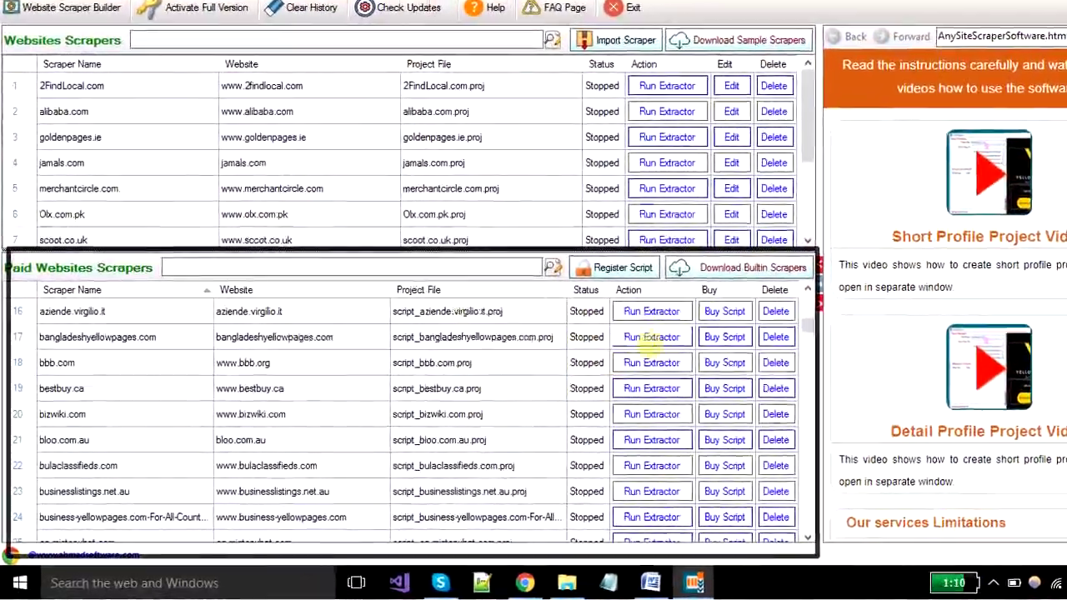
# - Look through the list of paid website scrapers and open the builder for creating a new website scraper
pyautogui.scroll(-7, 533, 400)
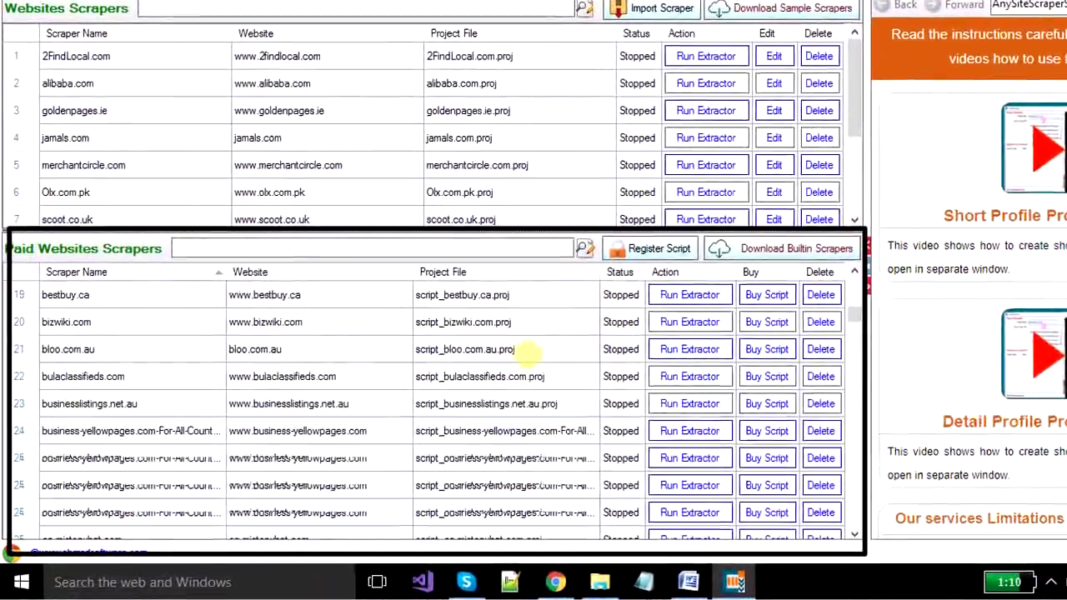
pyautogui.scroll(6, 635, 395)
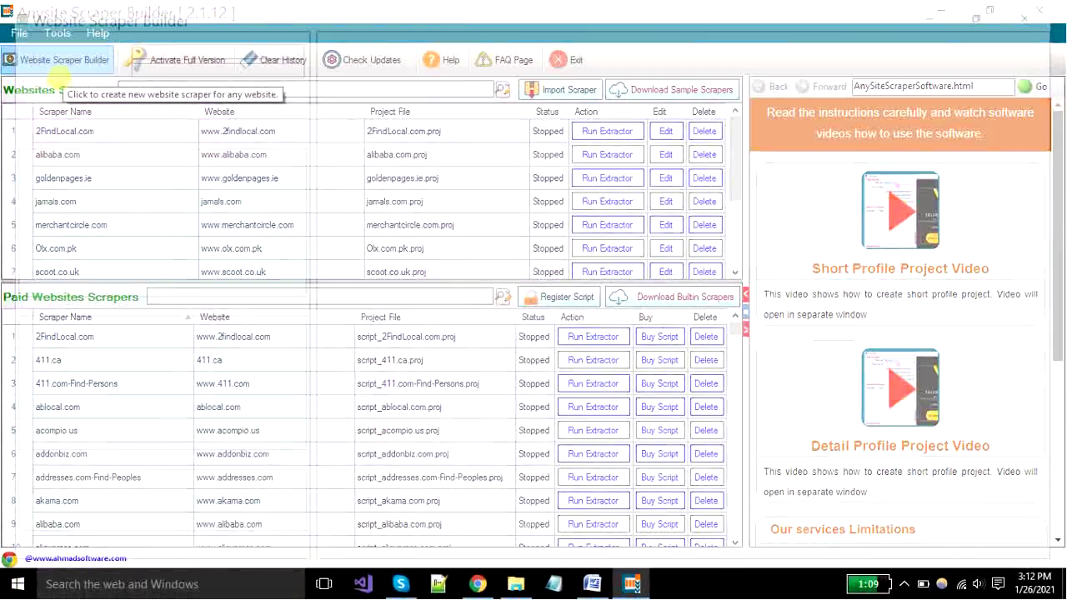
pyautogui.click(94, 77)
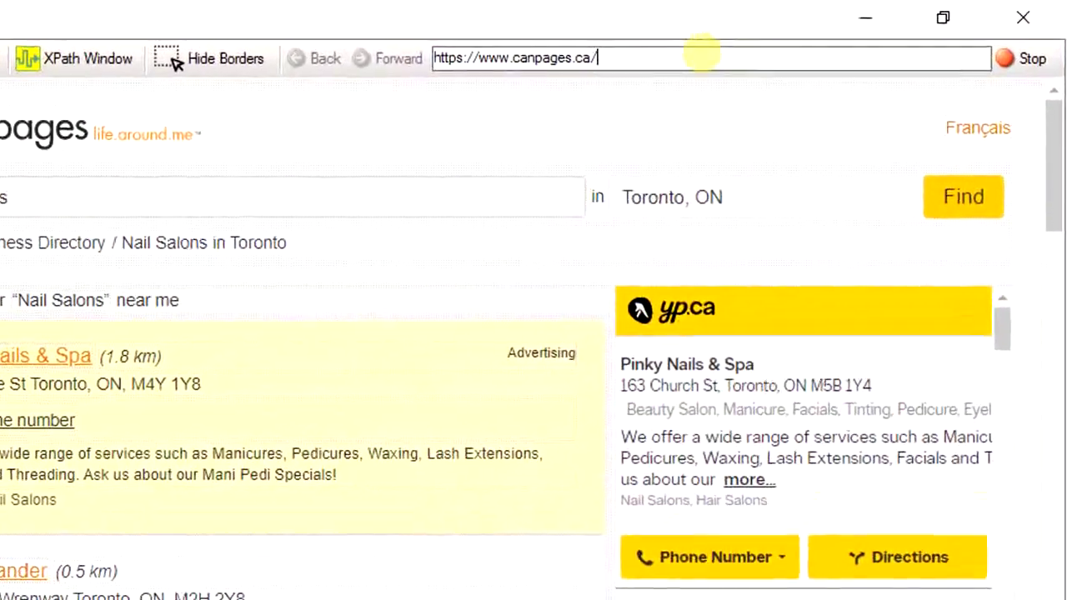
pyautogui.click(1008, 61)
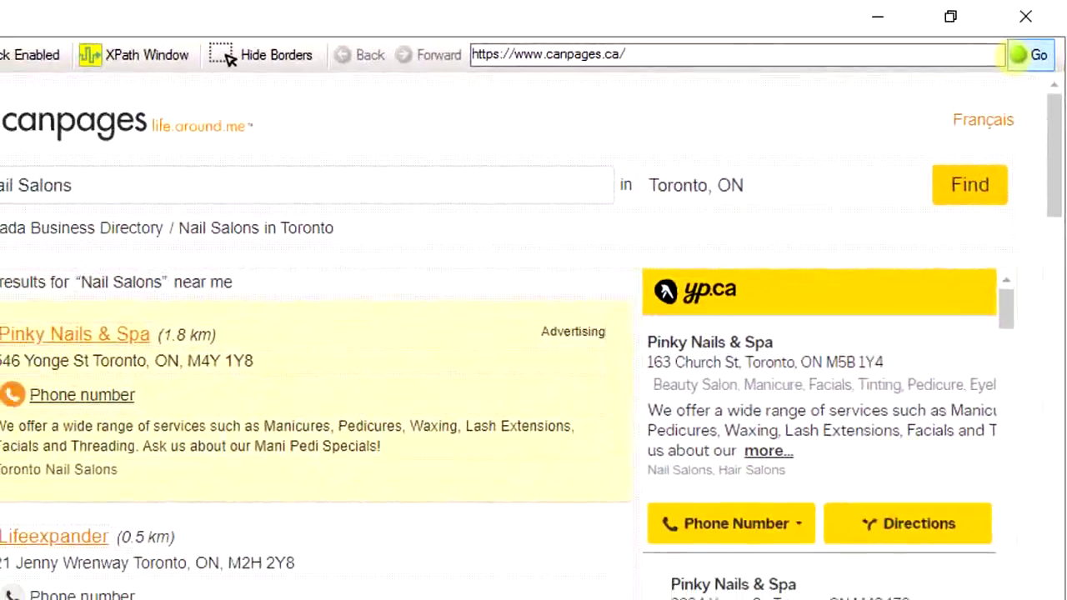
pyautogui.click(1008, 61)
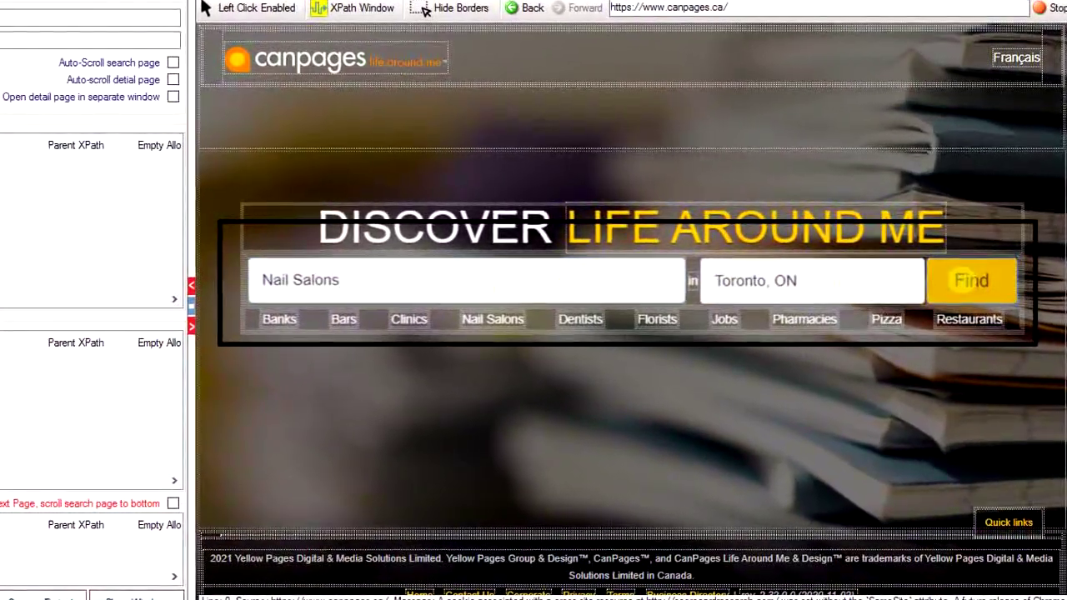
pyautogui.press('Return')
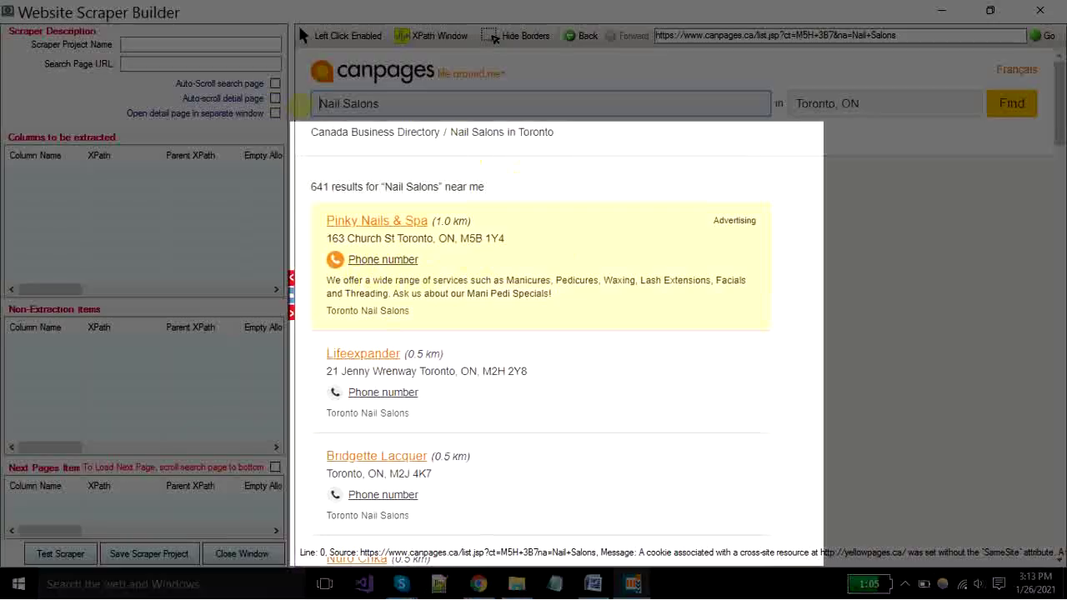
pyautogui.scroll(-8, 591, 333)
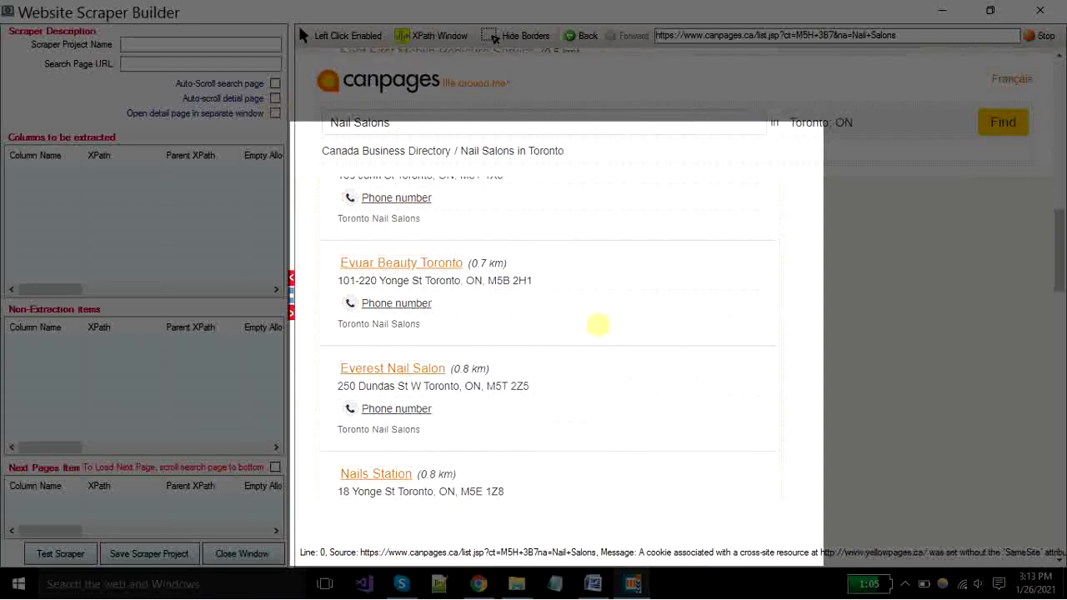
pyautogui.scroll(8, 602, 323)
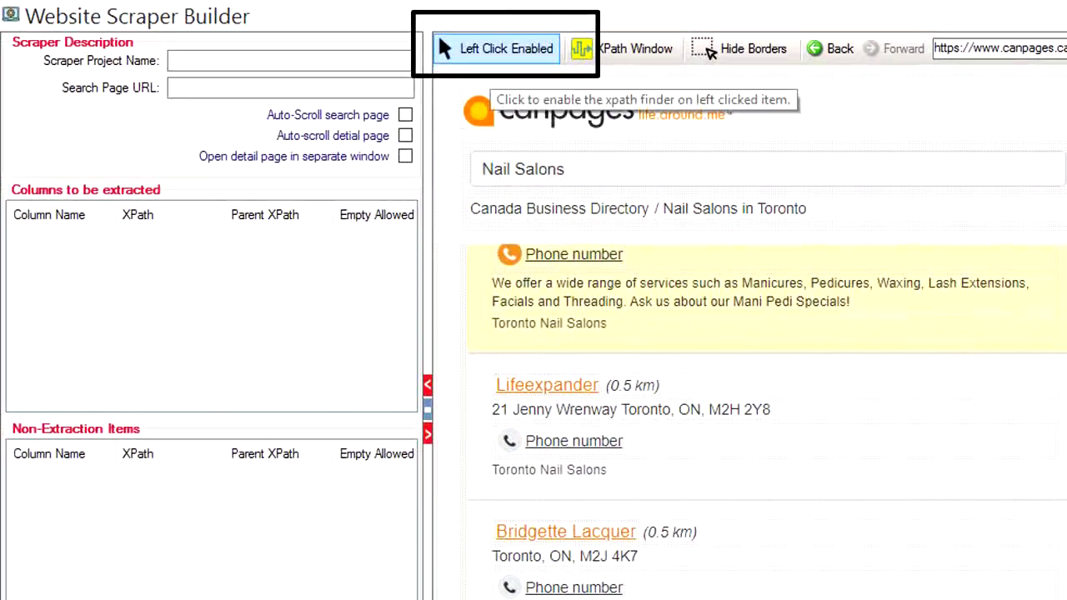
# - Disable left clicks on the web page and review the XPath and text data found for the whole result record
pyautogui.click(492, 52)
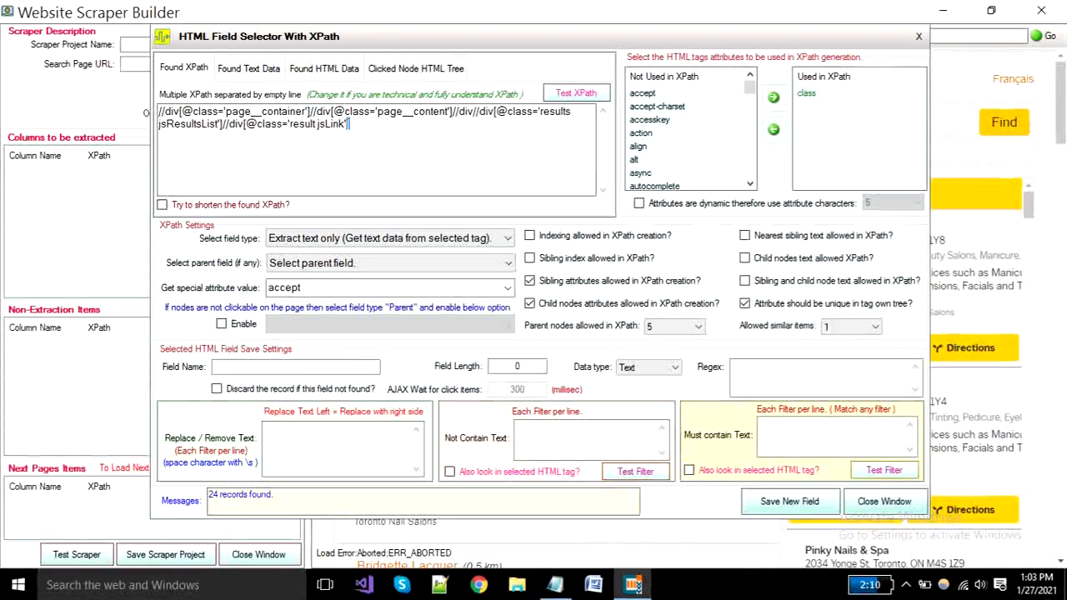
pyautogui.moveTo(353, 125); pyautogui.dragTo(158, 110)
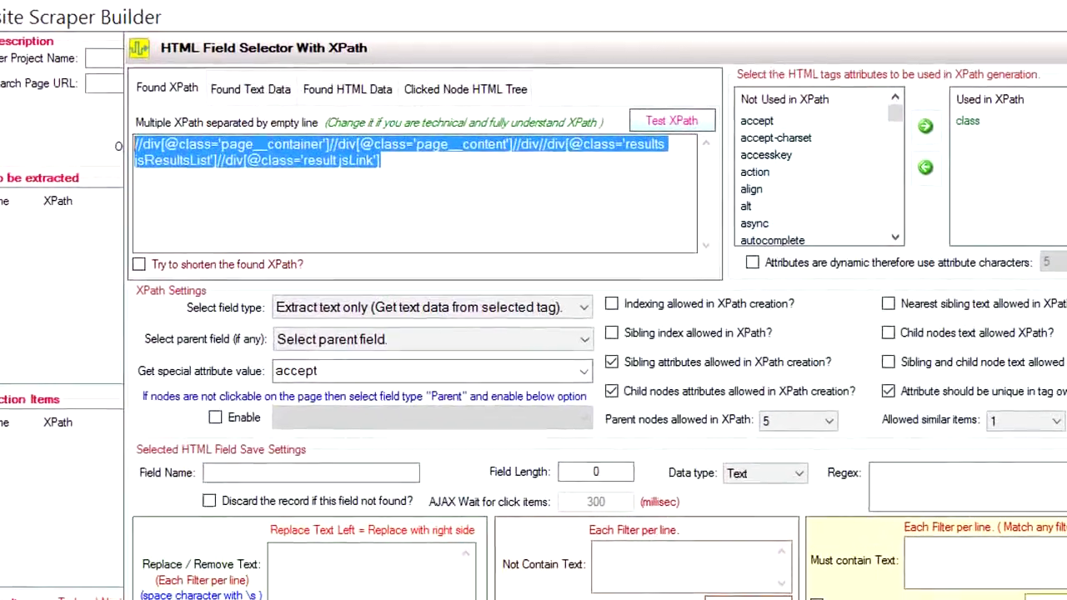
pyautogui.click(322, 160)
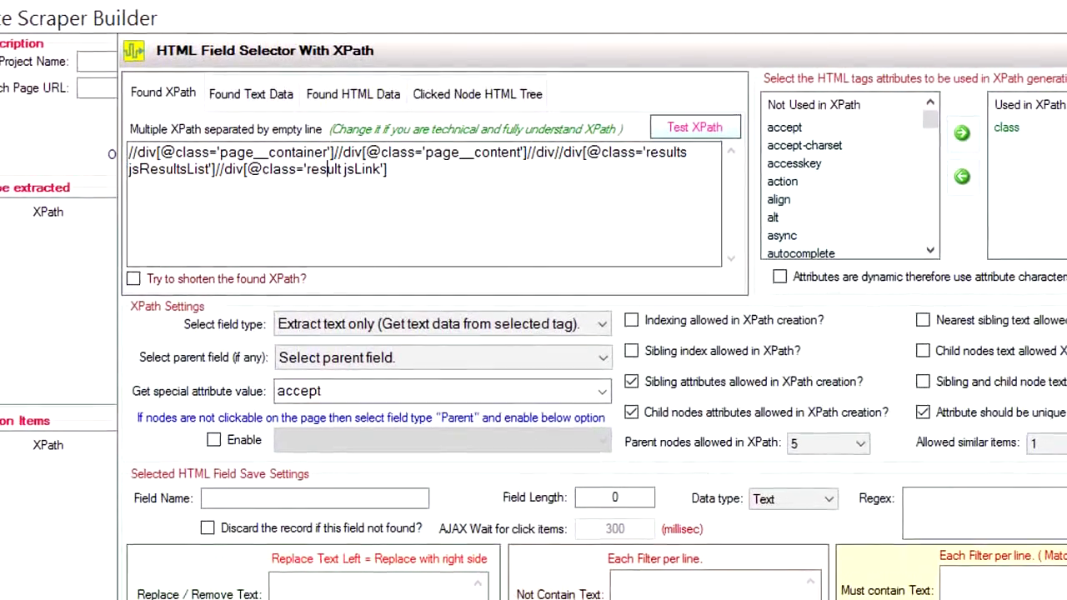
pyautogui.click(251, 90)
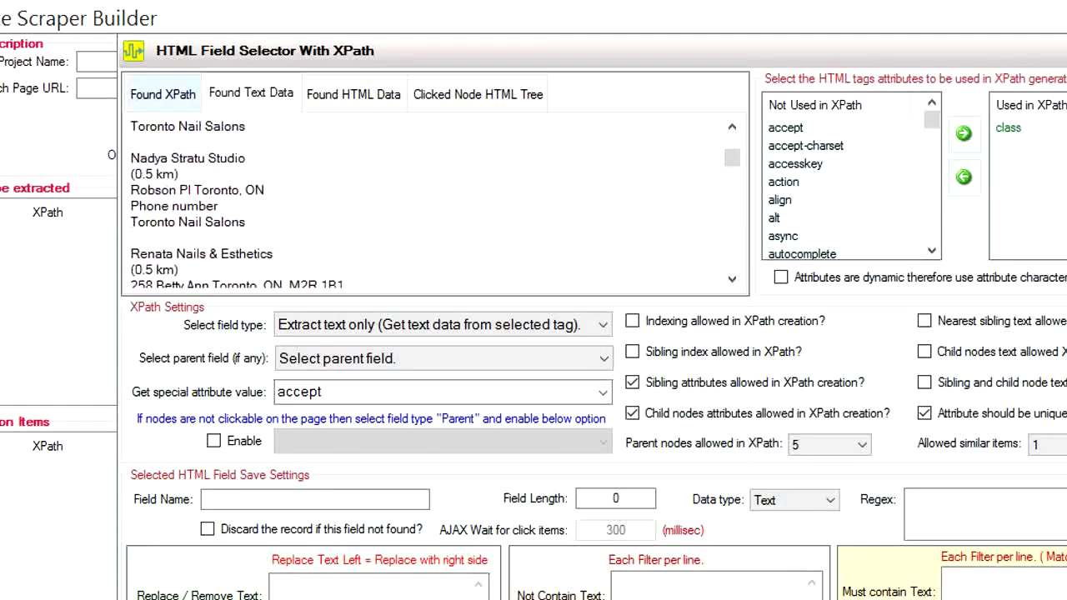
pyautogui.click(163, 94)
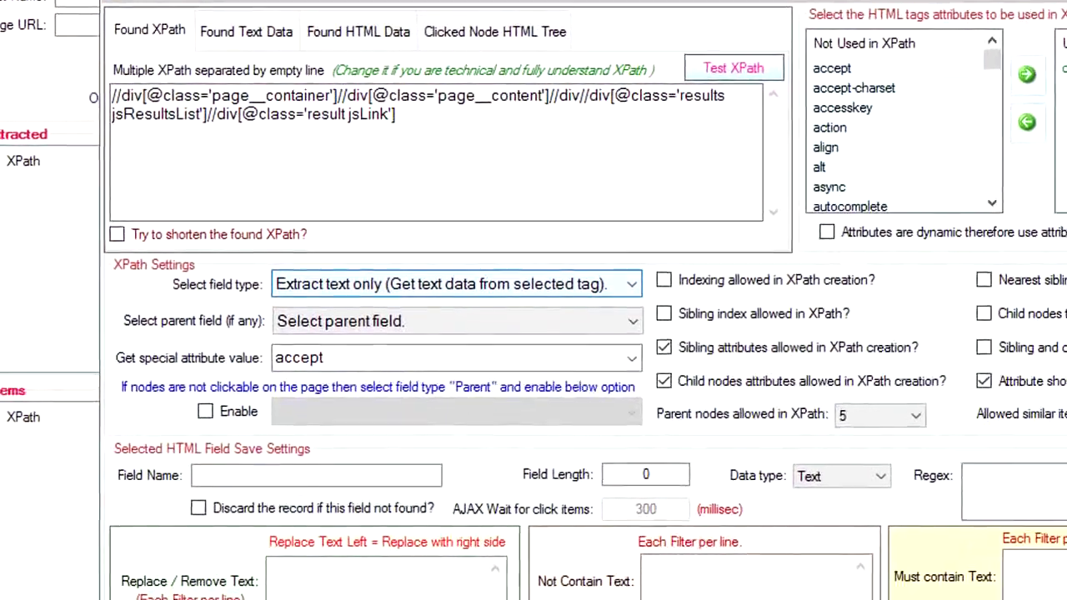
# - Save the record's XPath as a "Parent field (Page has multiple records)" named "Data parent"
pyautogui.click(631, 285)
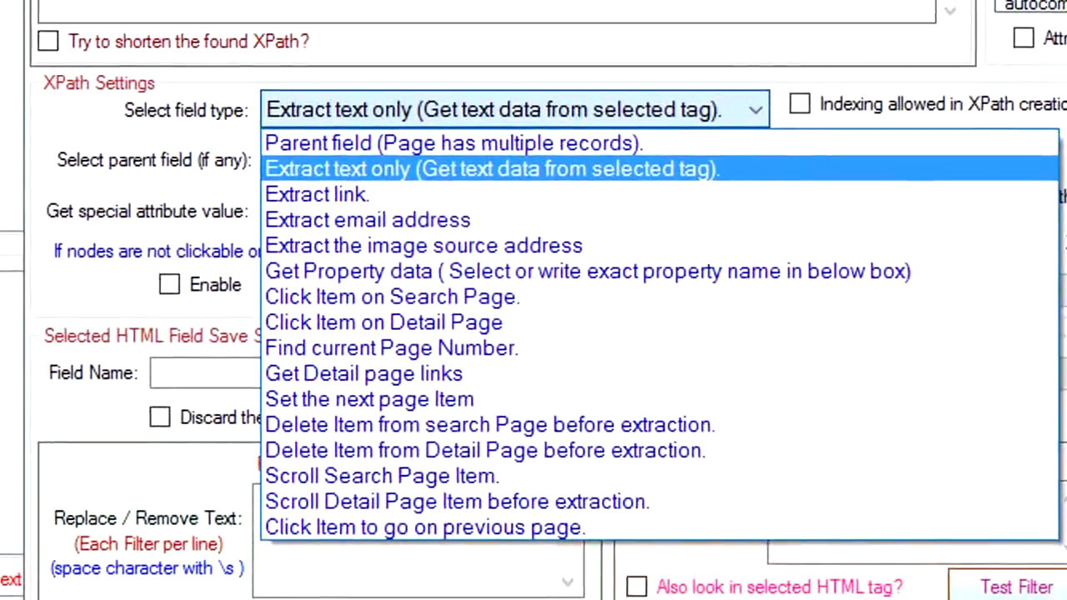
pyautogui.press('Up')
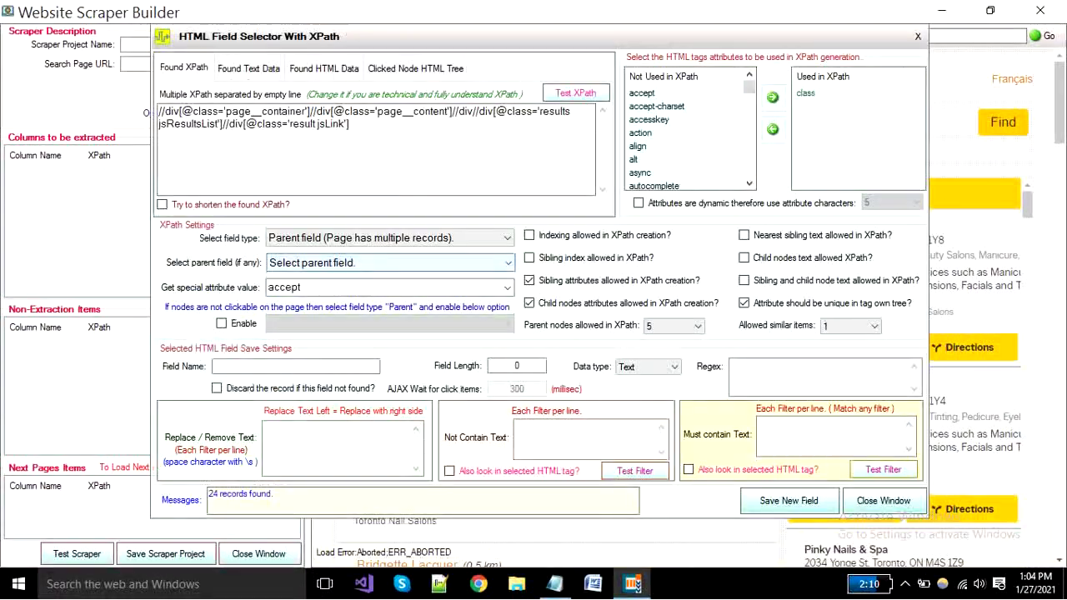
pyautogui.write('ata parent')
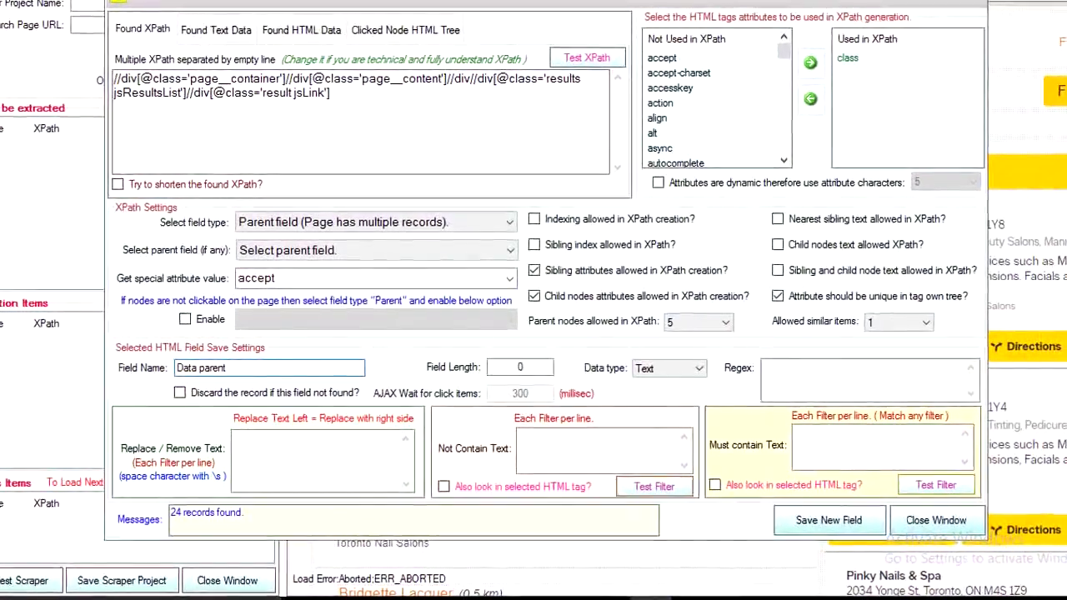
pyautogui.click(828, 520)
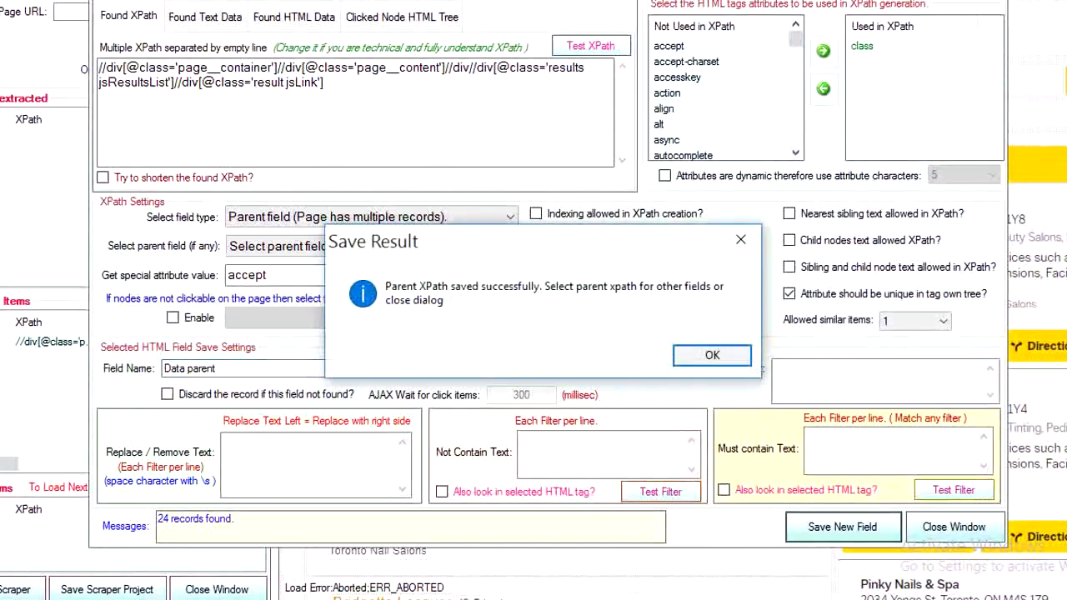
pyautogui.press('Return')
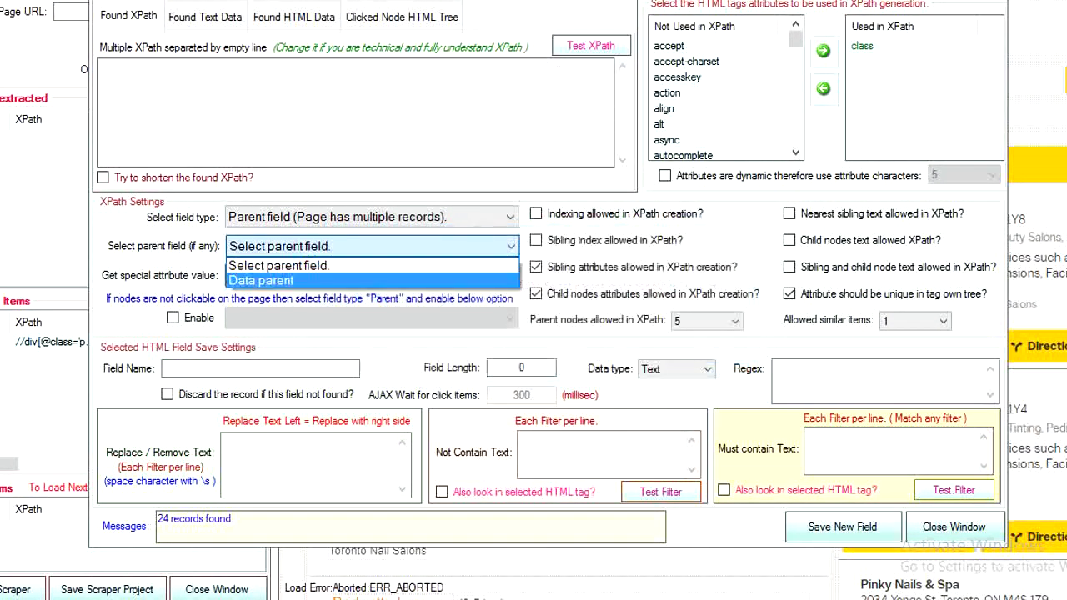
# - Set the parent field to "Data parent" and the field type to "Extract text only (Get text data from selected tag)"
pyautogui.click(371, 281)
pyautogui.click(371, 217)
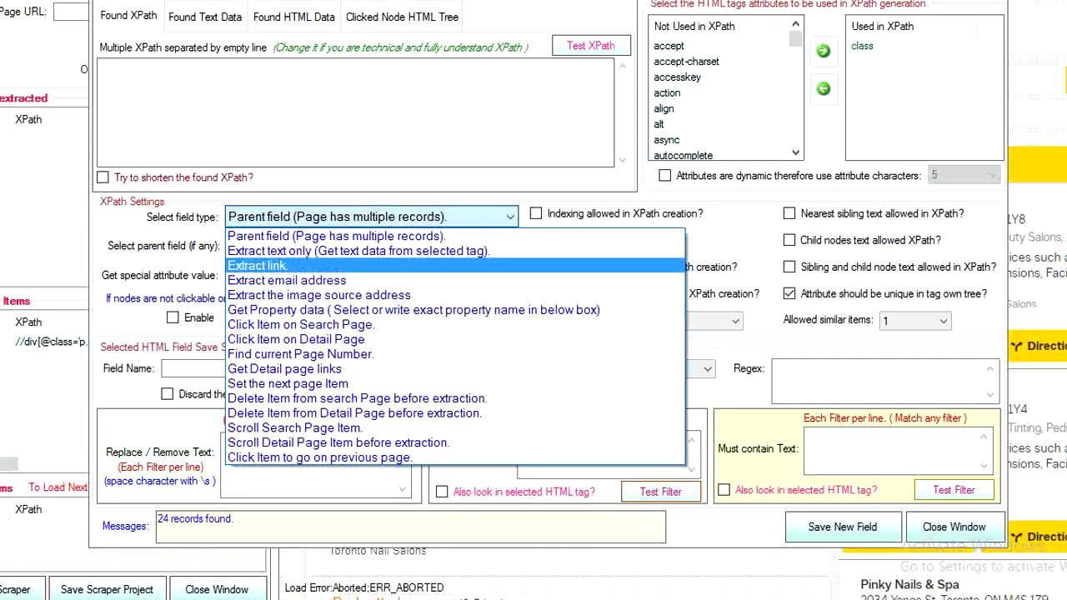
pyautogui.click(357, 250)
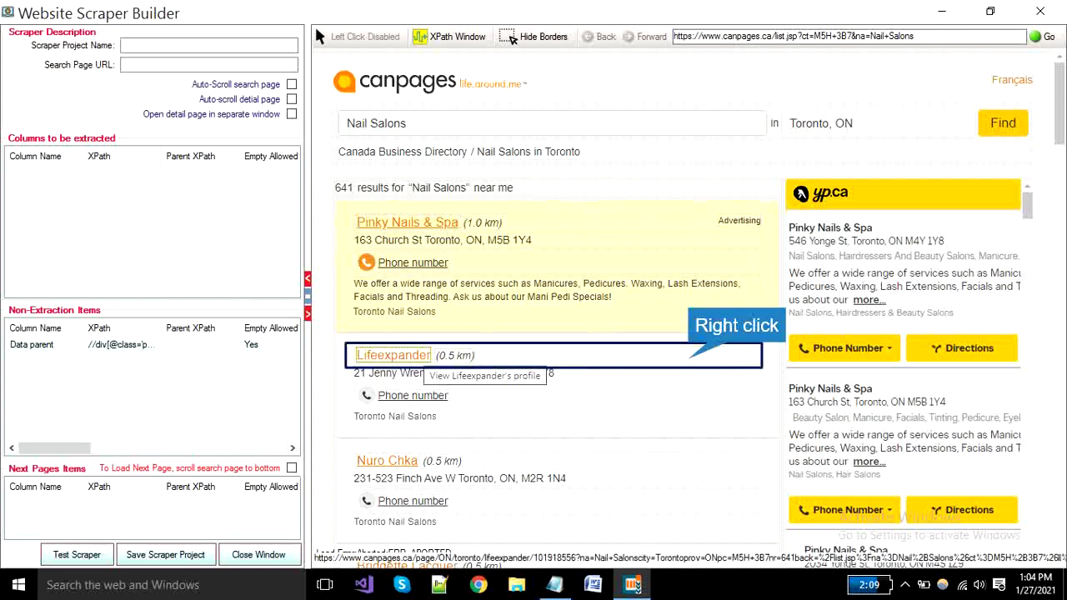
# - Select the Lifeexpander listing's name, check its found text data, and save it as a field named "Business Title"
pyautogui.rightClick(423, 356)
pyautogui.click(249, 70)
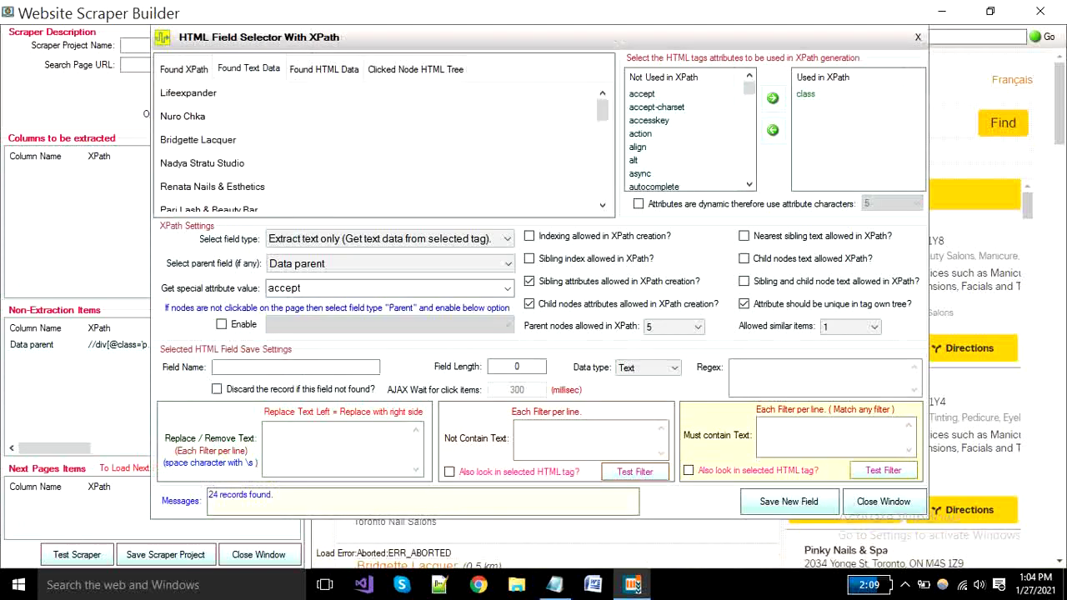
pyautogui.scroll(-6, 383, 150)
pyautogui.scroll(6, 384, 150)
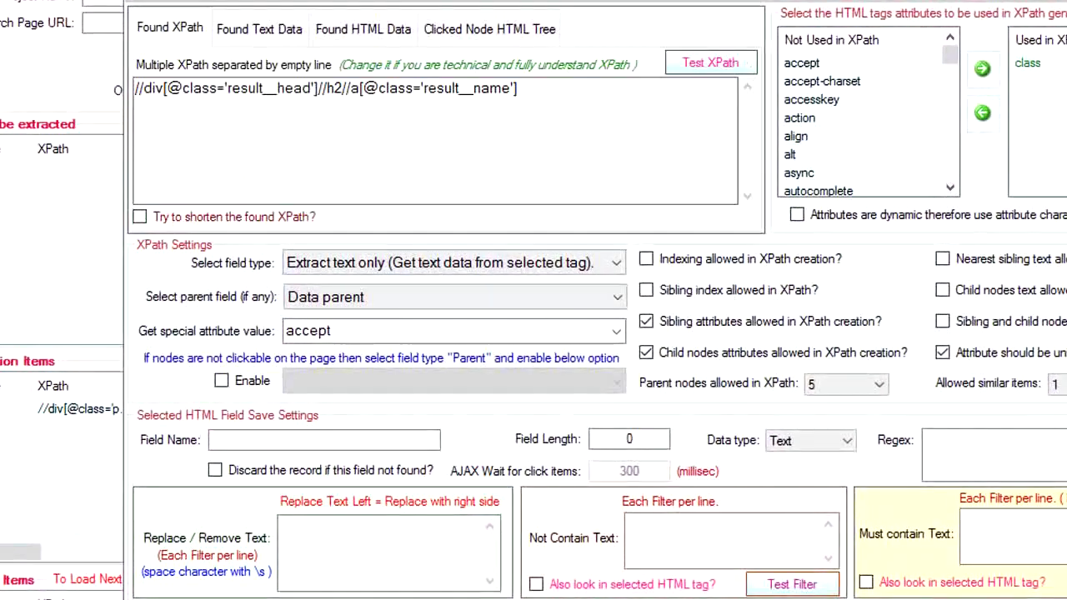
pyautogui.write('Busines')
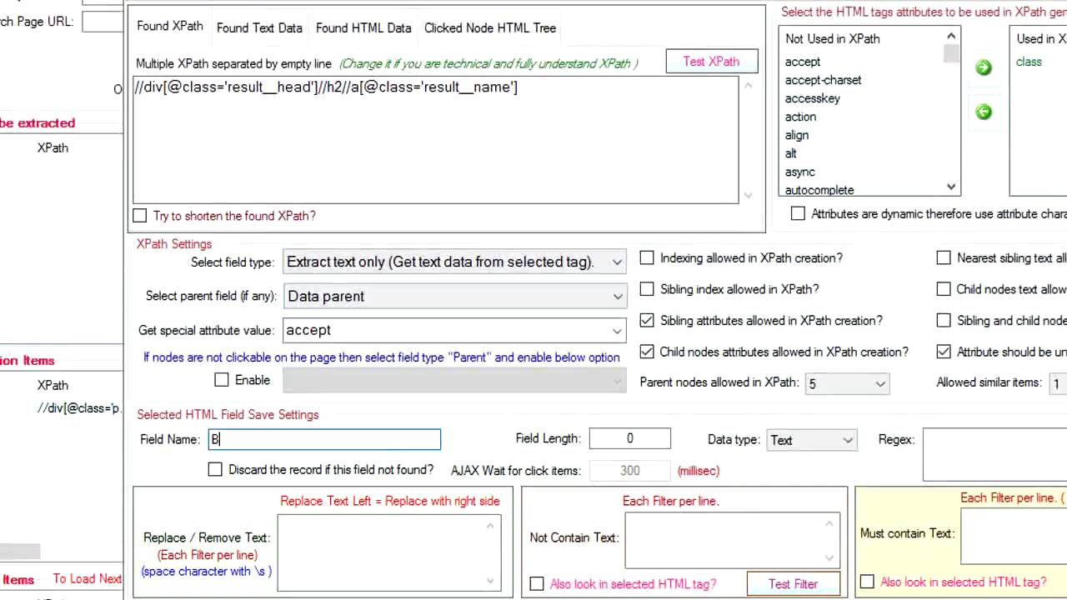
pyautogui.write('s Tit')
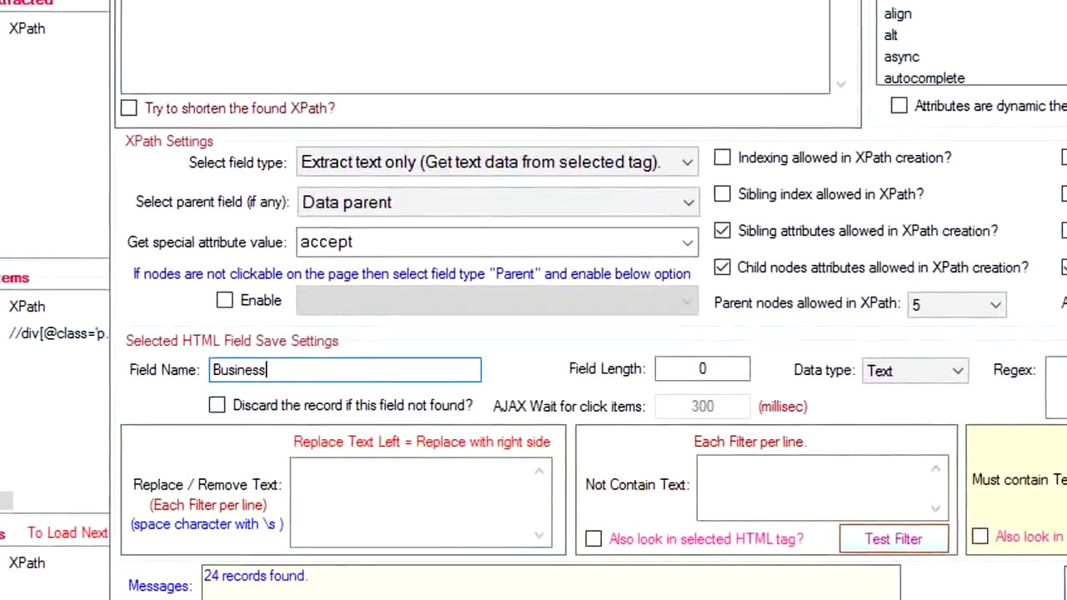
pyautogui.write('le')
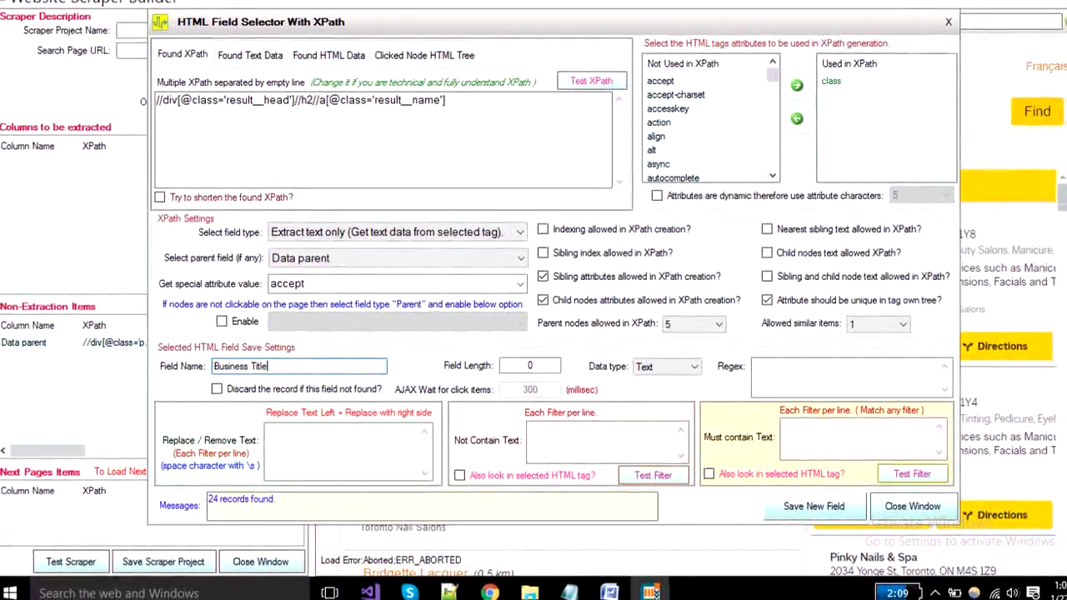
pyautogui.click(846, 513)
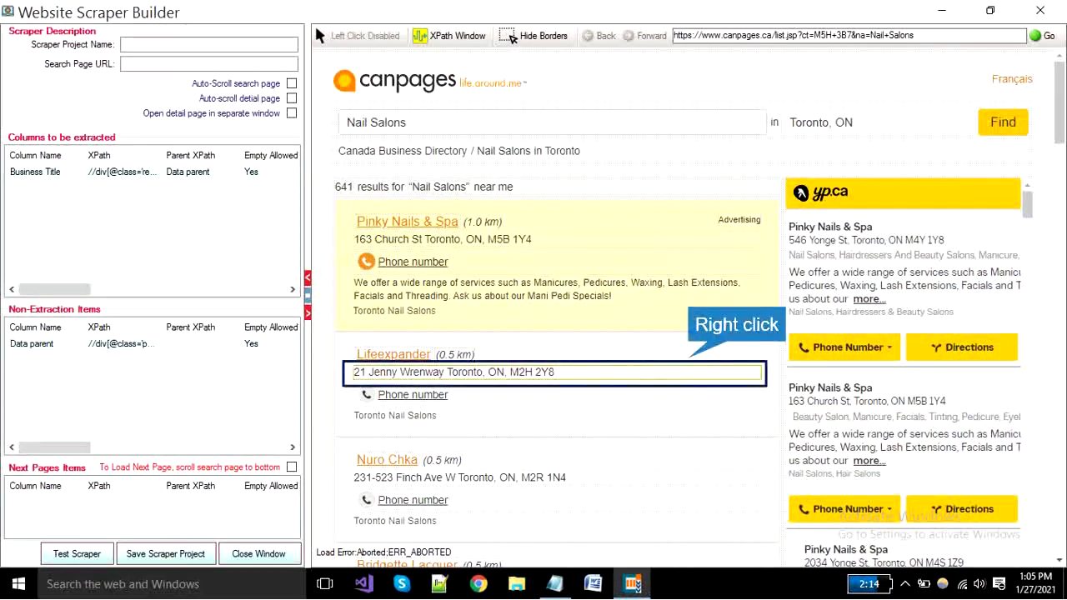
# - Select the Lifeexpander listing's address line, check its found data, and save it as a field named "Address"
pyautogui.rightClick(500, 373)
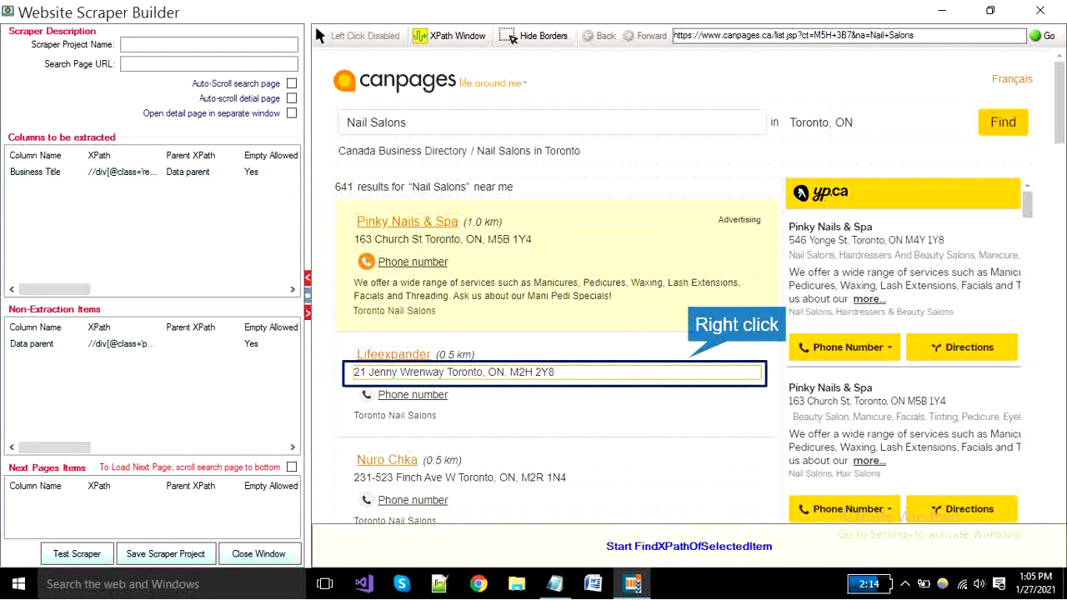
pyautogui.click(248, 69)
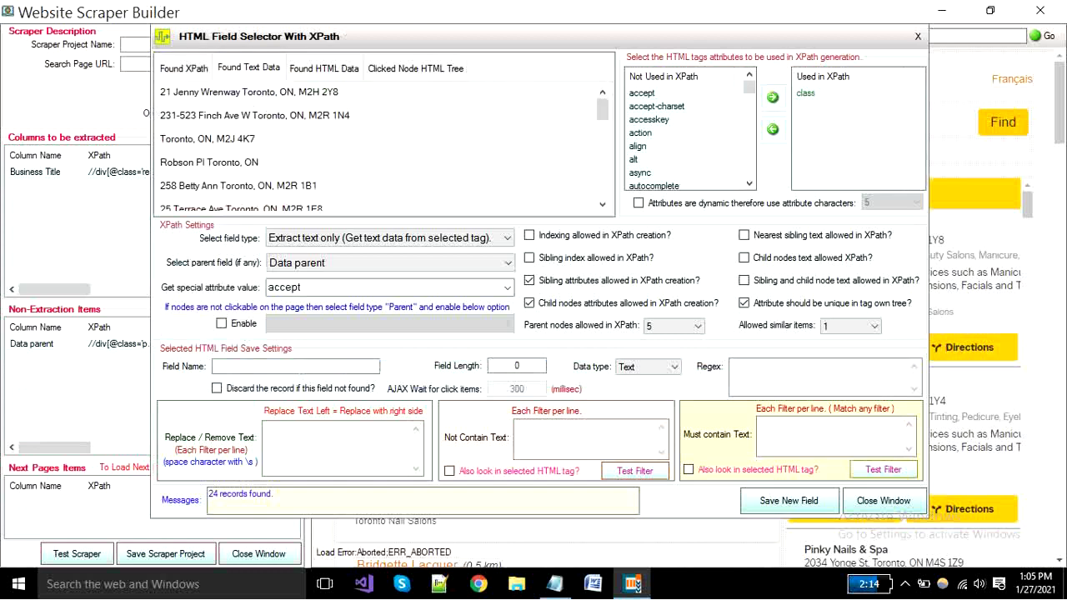
pyautogui.click(324, 69)
pyautogui.click(249, 69)
pyautogui.click(184, 68)
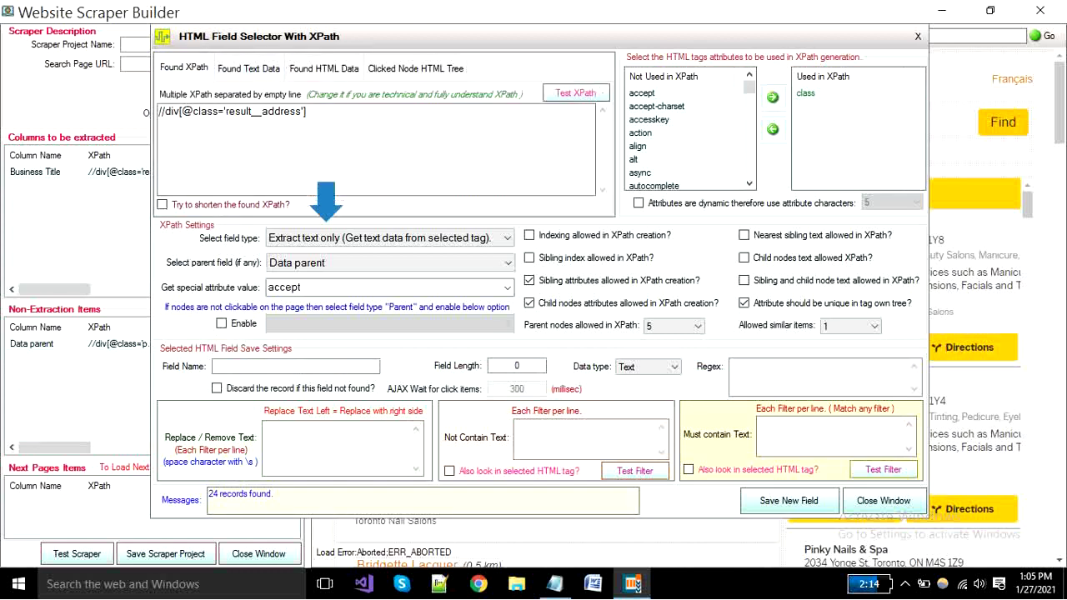
pyautogui.write('A')
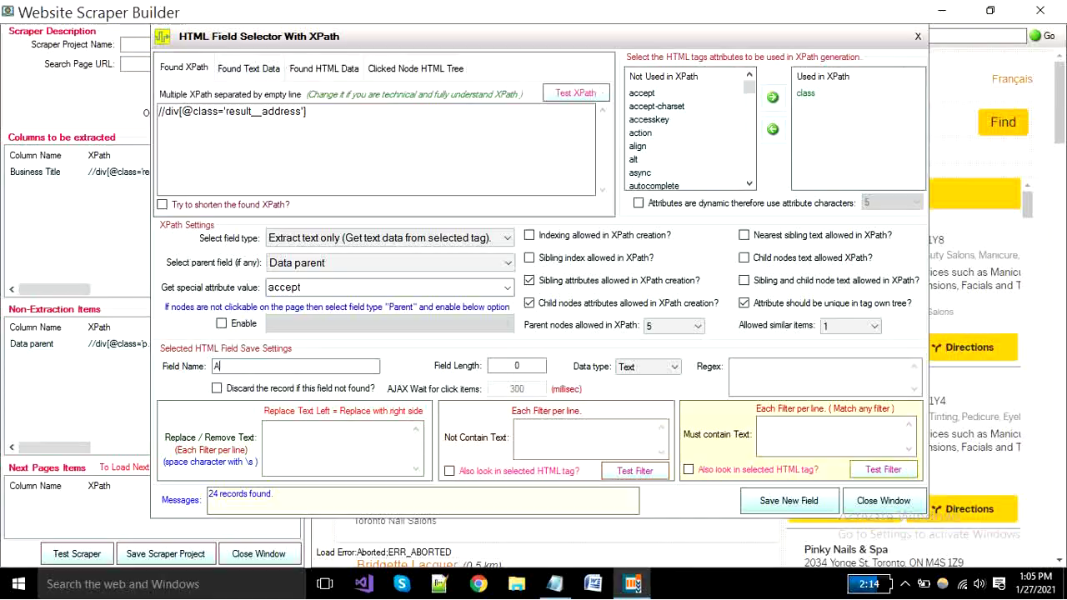
pyautogui.write('ddress')
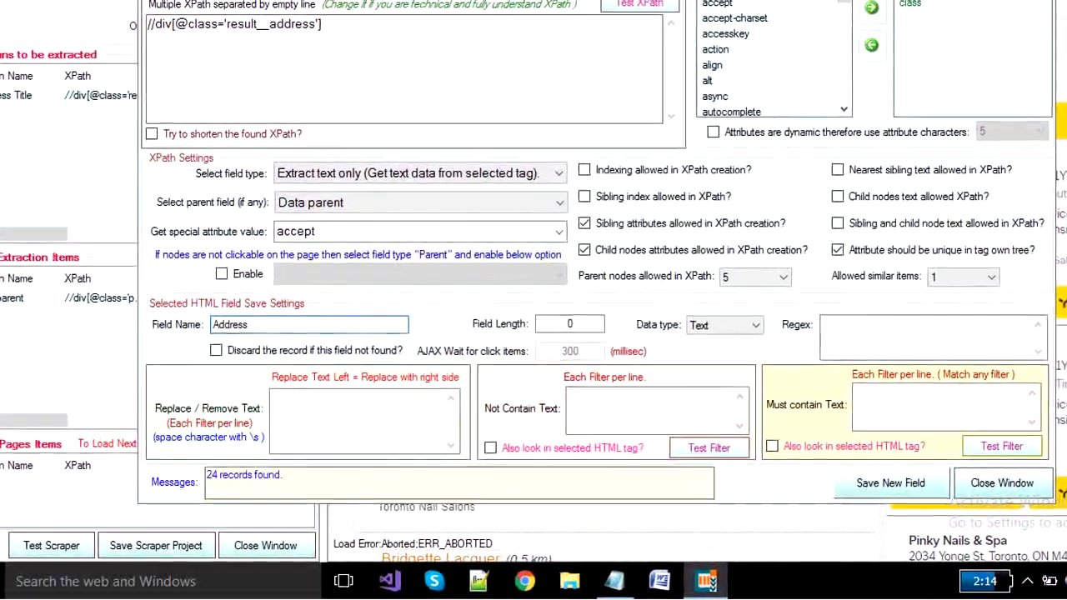
pyautogui.click(890, 483)
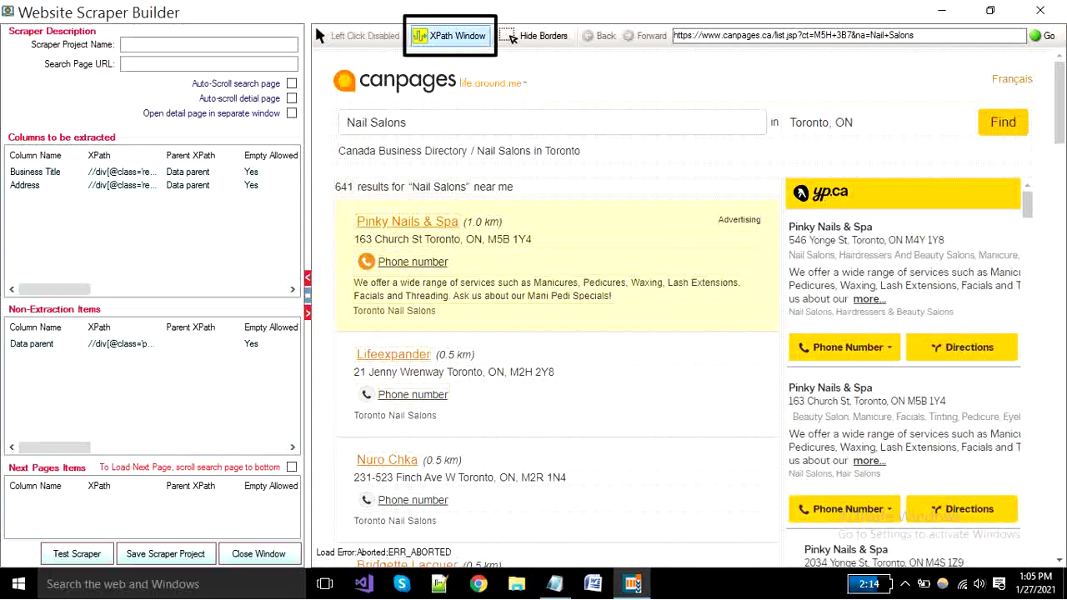
# - Open the XPath field selector and set the field type to "Click Item on Search Page."
pyautogui.click(450, 36)
pyautogui.click(375, 238)
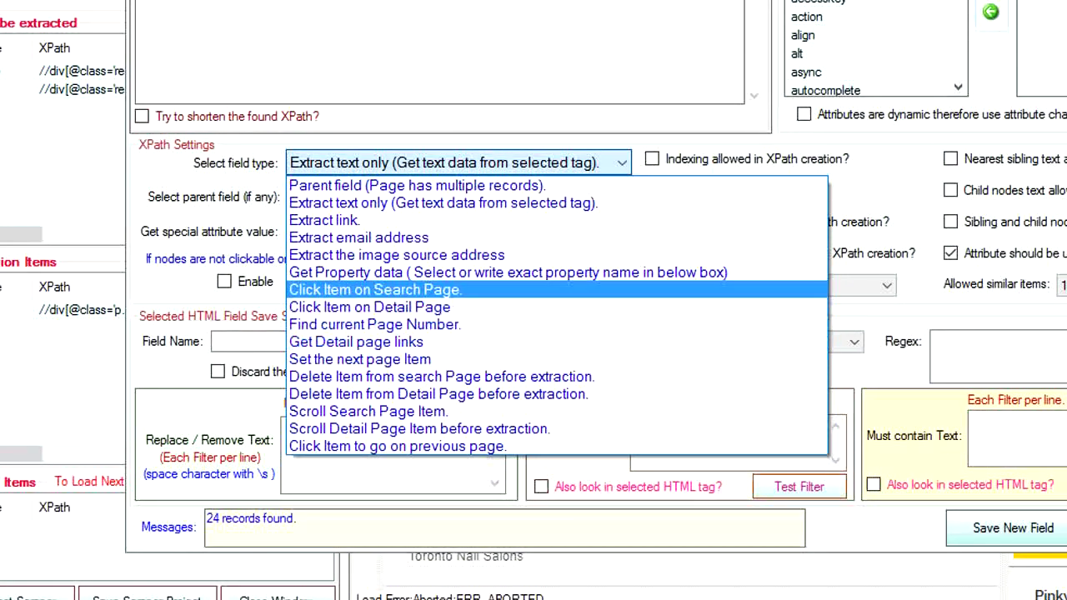
pyautogui.click(375, 289)
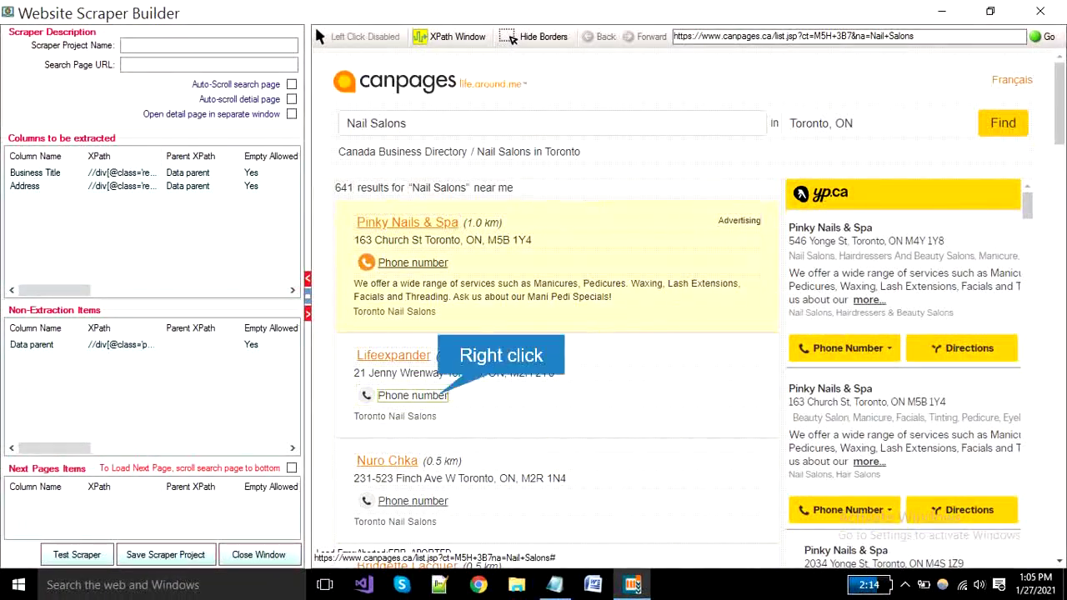
# - Select the Lifeexpander listing's "Phone number" link, check its found text data, and save it as a field named "Click-Telephone"
pyautogui.rightClick(441, 395)
pyautogui.click(249, 69)
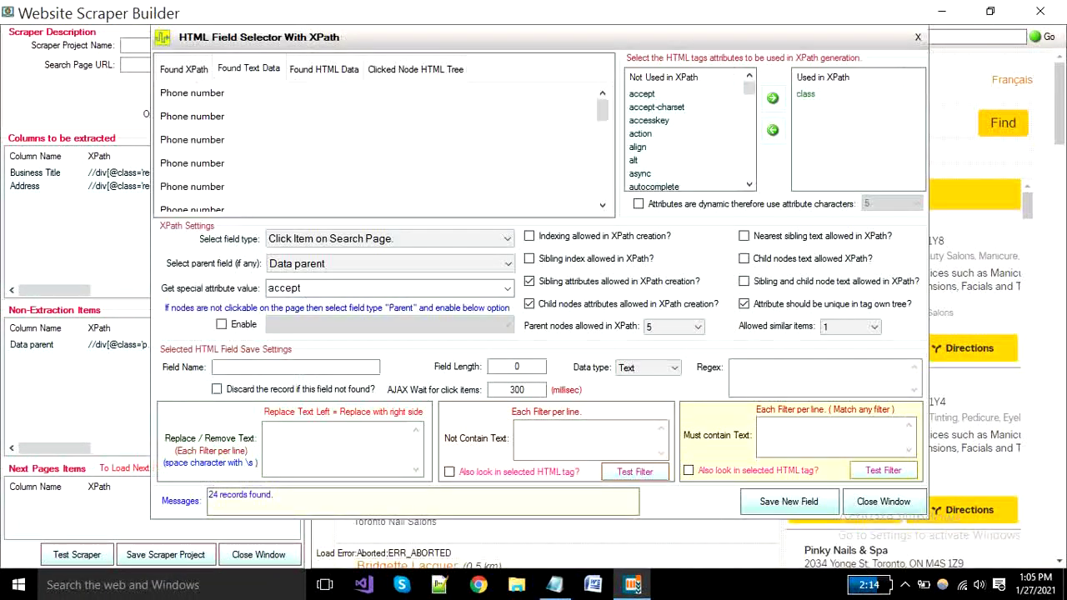
pyautogui.scroll(-12, 379, 142)
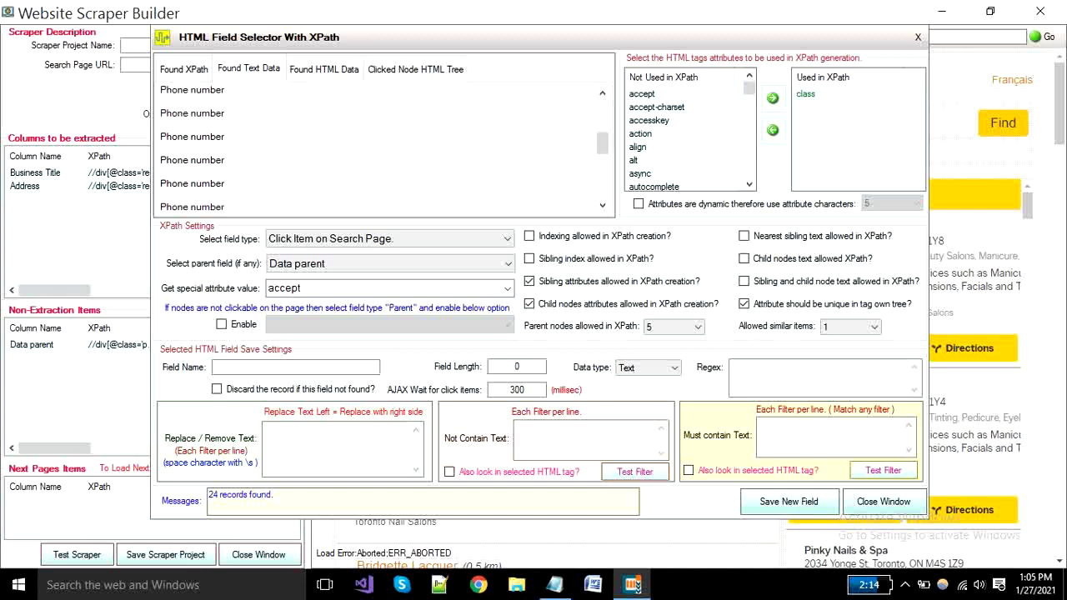
pyautogui.click(184, 69)
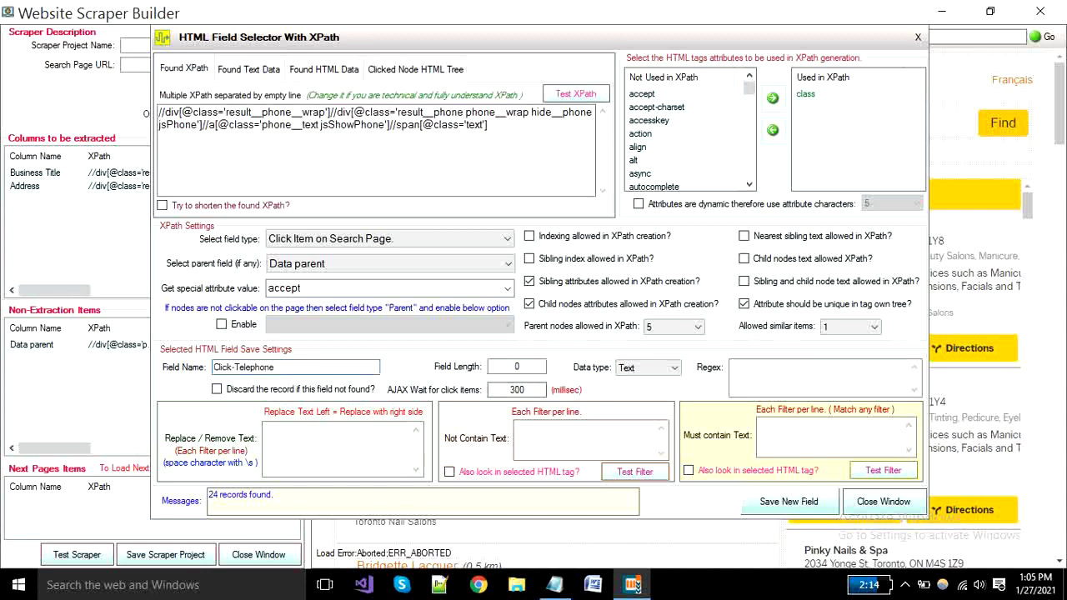
pyautogui.press('Return')
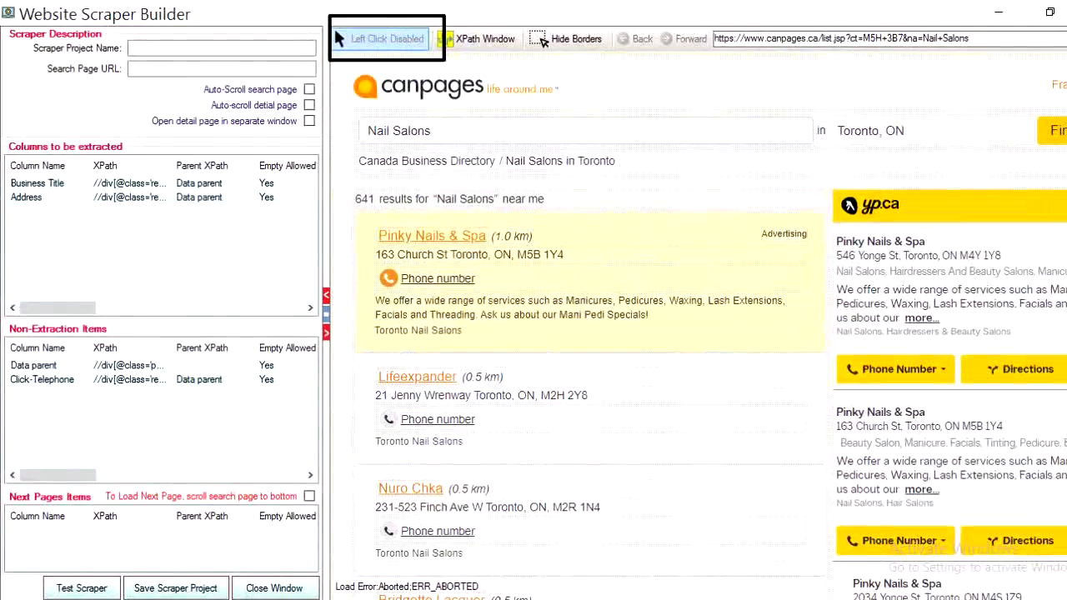
# - Reveal the Lifeexpander listing's phone number on the page, select it, and check its found text data and XPath
pyautogui.click(439, 46)
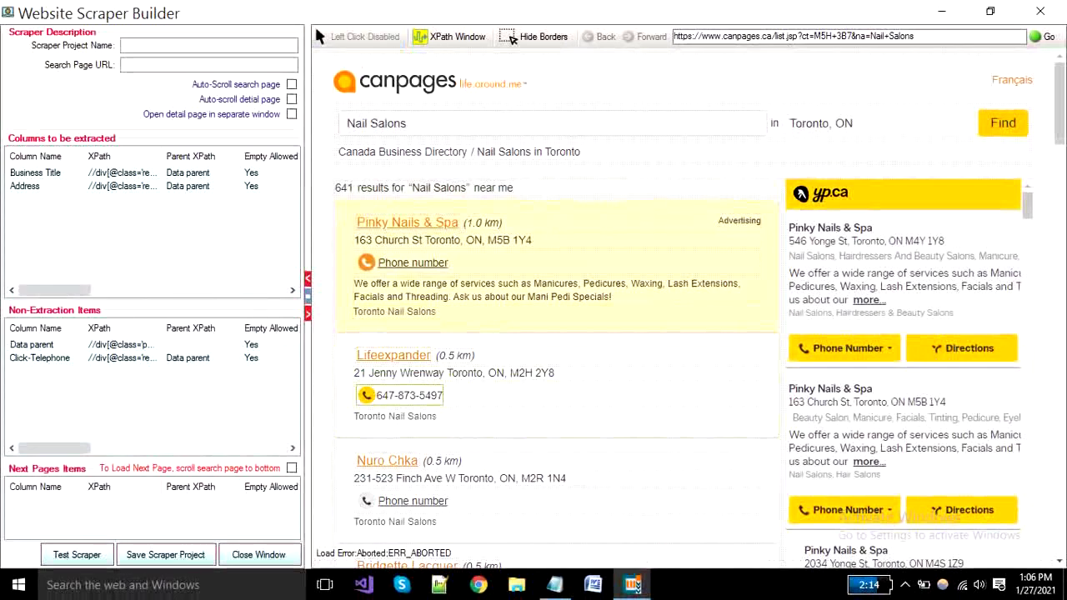
pyautogui.click(409, 396)
pyautogui.click(250, 70)
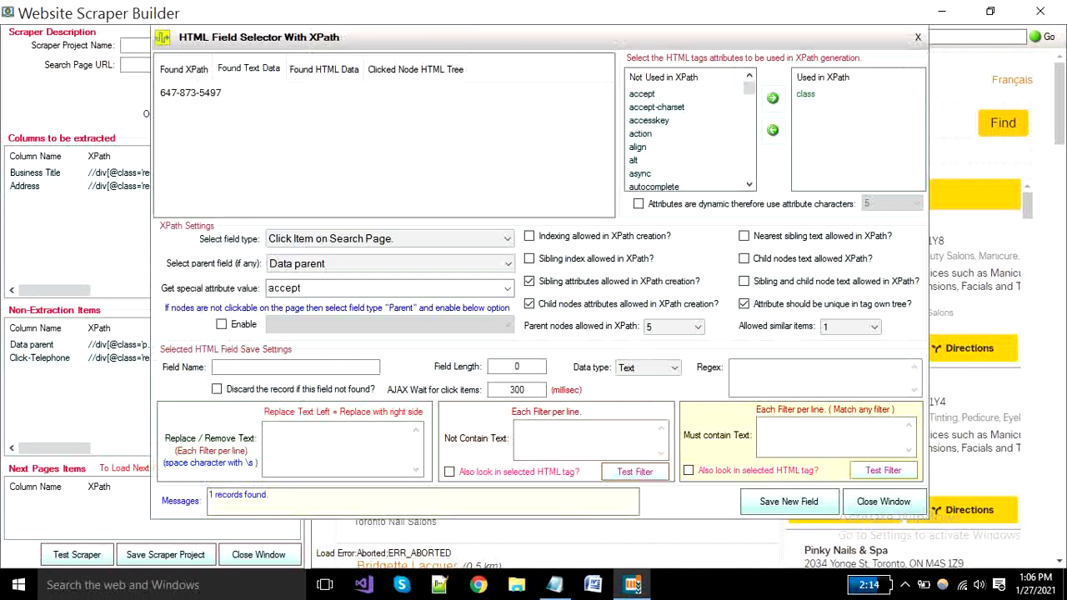
pyautogui.doubleClick(190, 93)
pyautogui.click(224, 94)
pyautogui.click(184, 69)
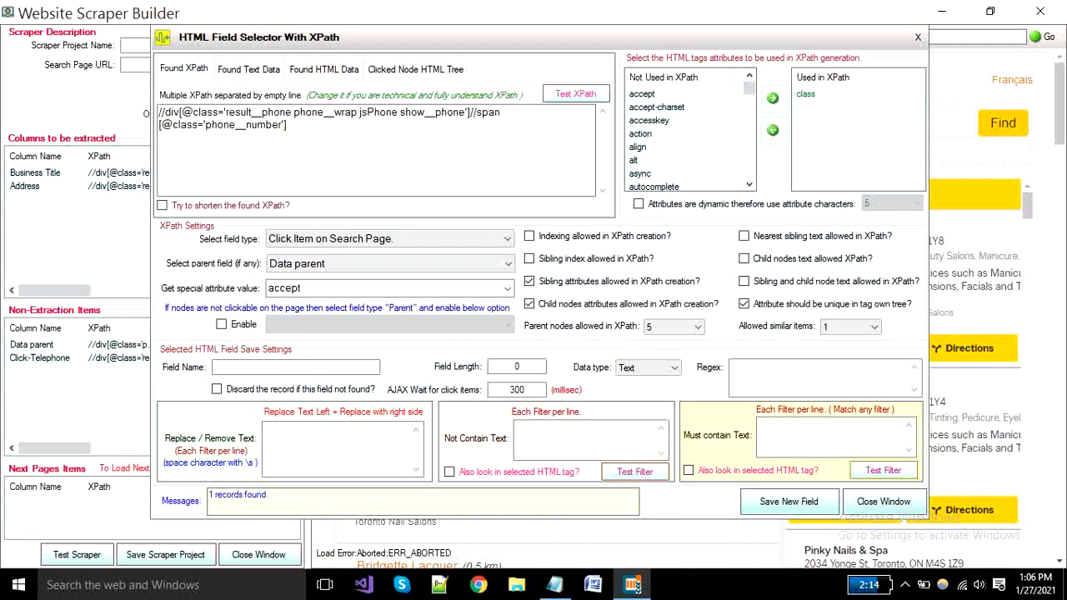
# - Set the field type to "Extract text only" and the data type to Number, and save the field as "Telephone"
pyautogui.click(506, 239)
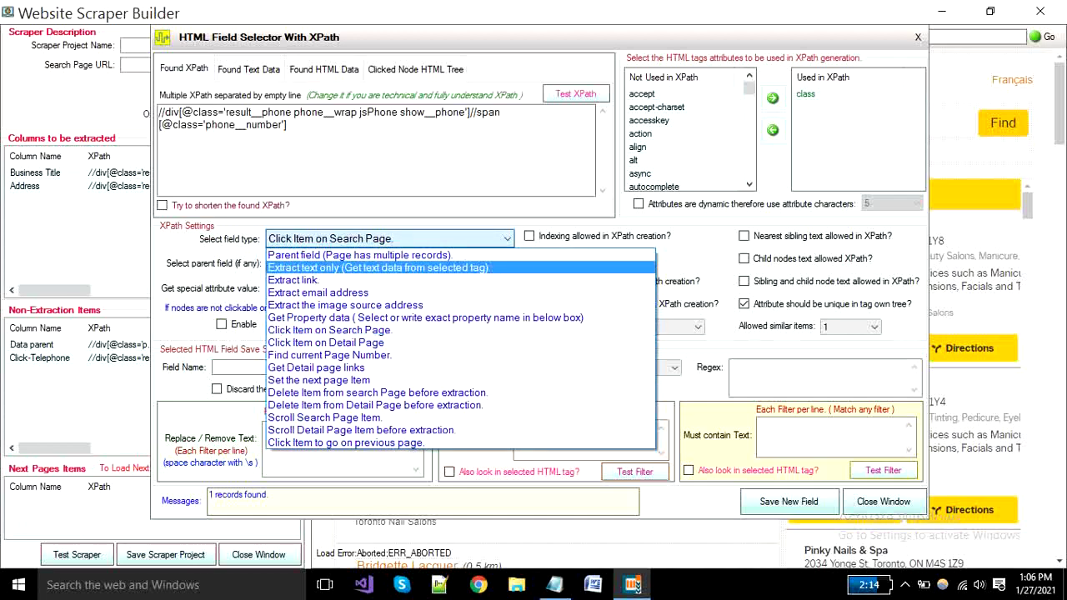
pyautogui.click(400, 267)
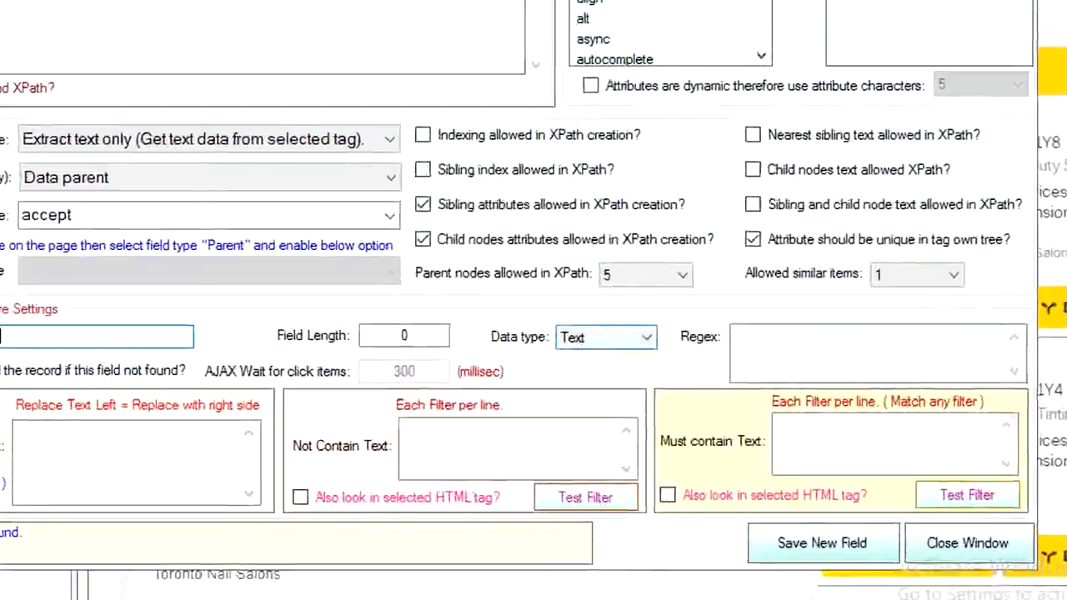
pyautogui.click(673, 368)
pyautogui.press('Down')
pyautogui.press('Return')
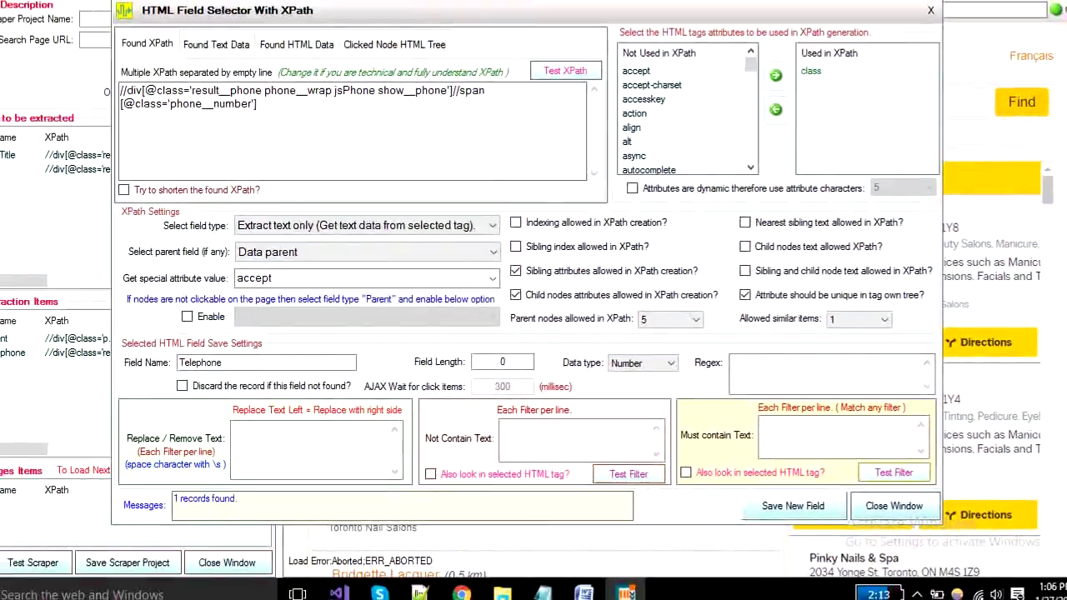
pyautogui.click(792, 506)
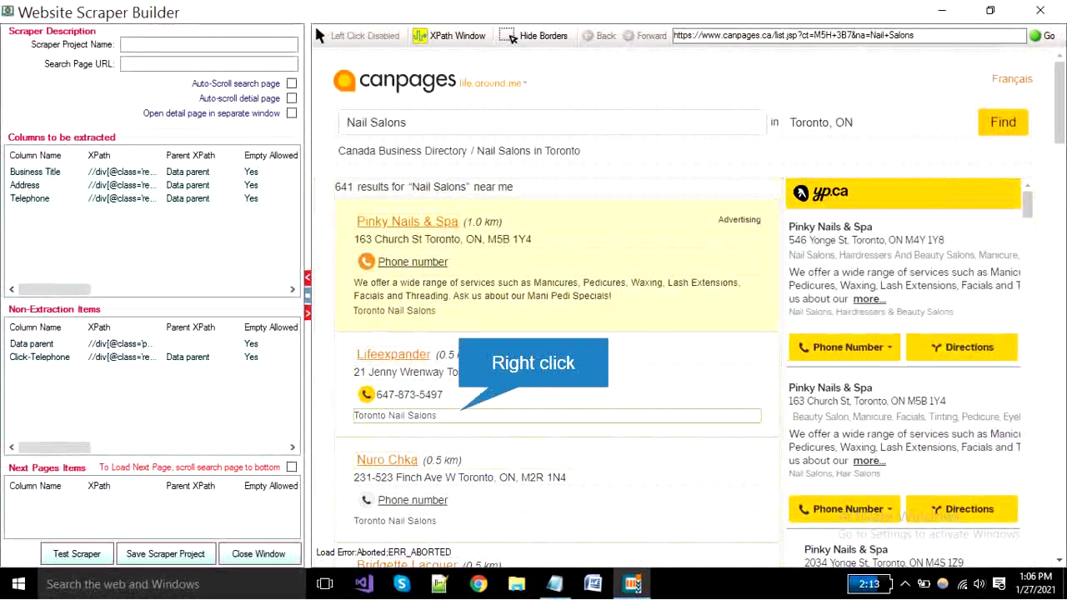
# - Select the Lifeexpander listing's category line, check its found text data, and save it as a field named "Category"
pyautogui.rightClick(461, 410)
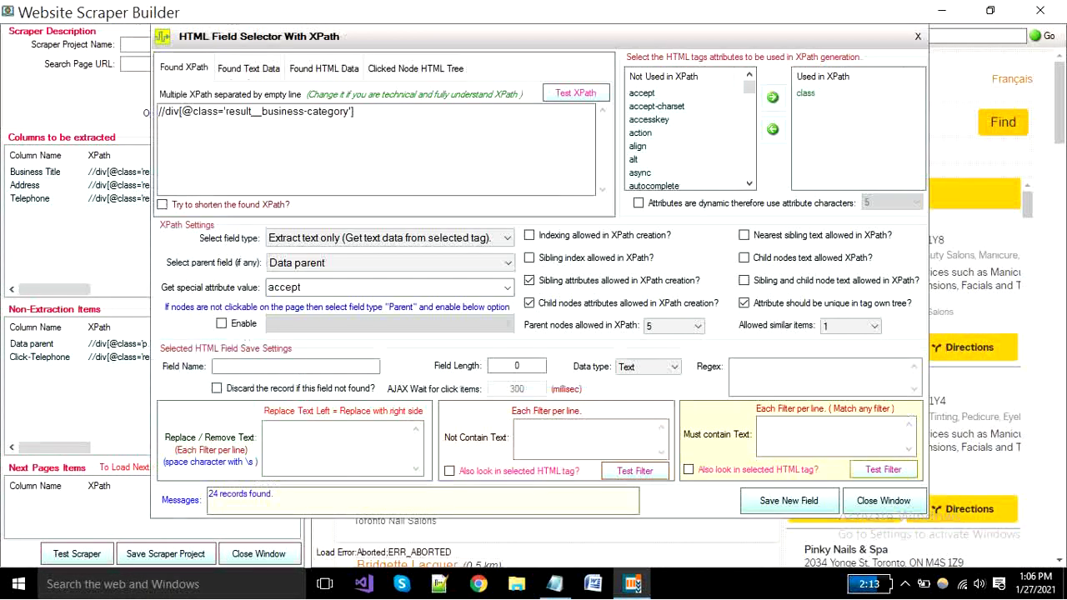
pyautogui.click(249, 69)
pyautogui.click(183, 67)
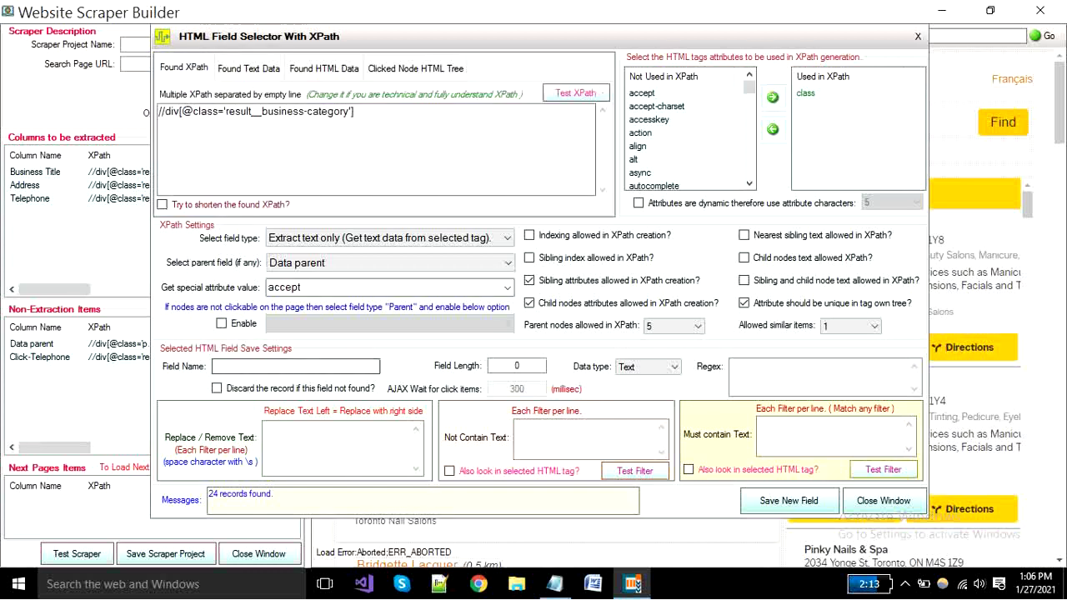
pyautogui.write('Category')
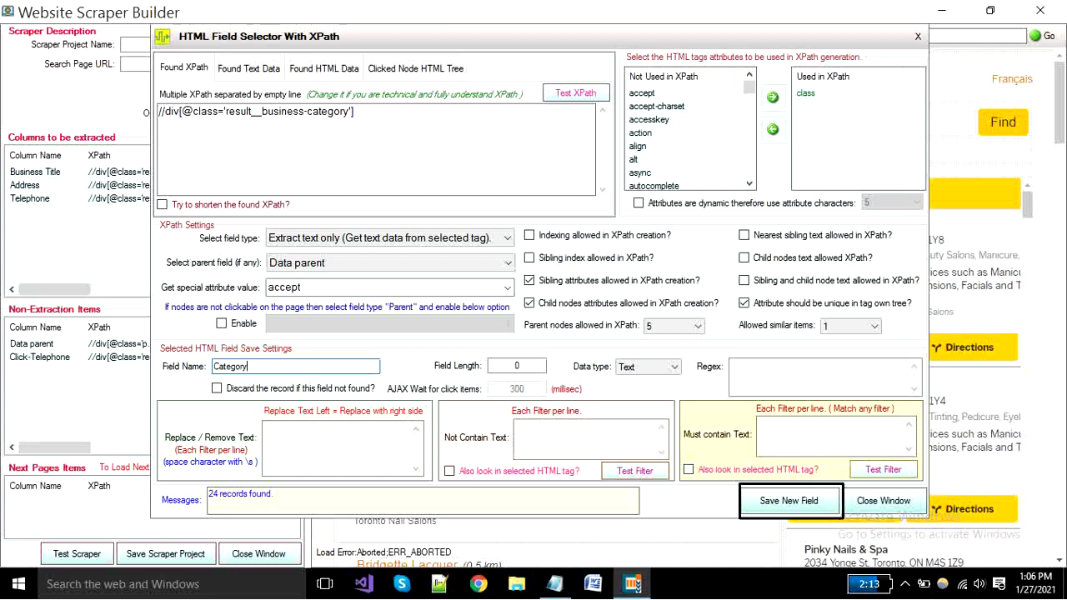
pyautogui.click(789, 500)
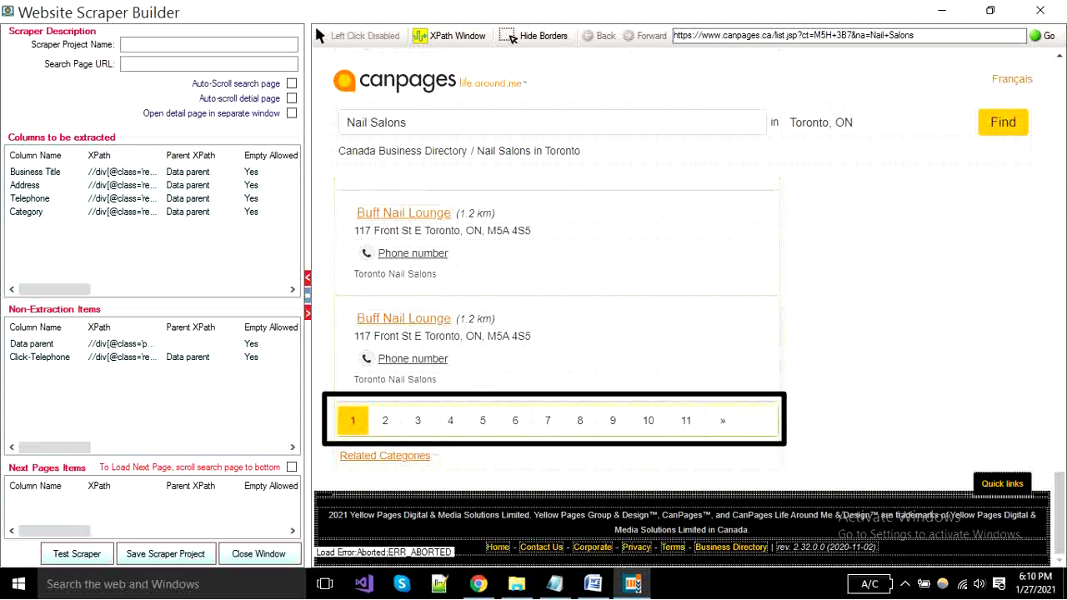
# - Save the whole page-number bar as a "Parent field (Page has multiple records)" named "paginaton parent"
pyautogui.click(754, 420)
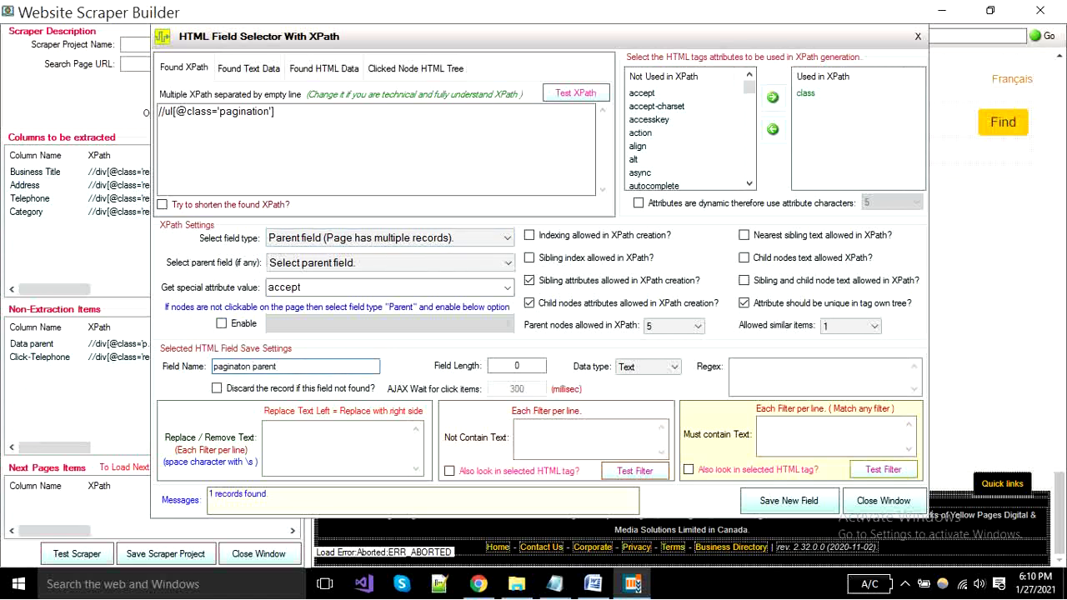
pyautogui.click(788, 500)
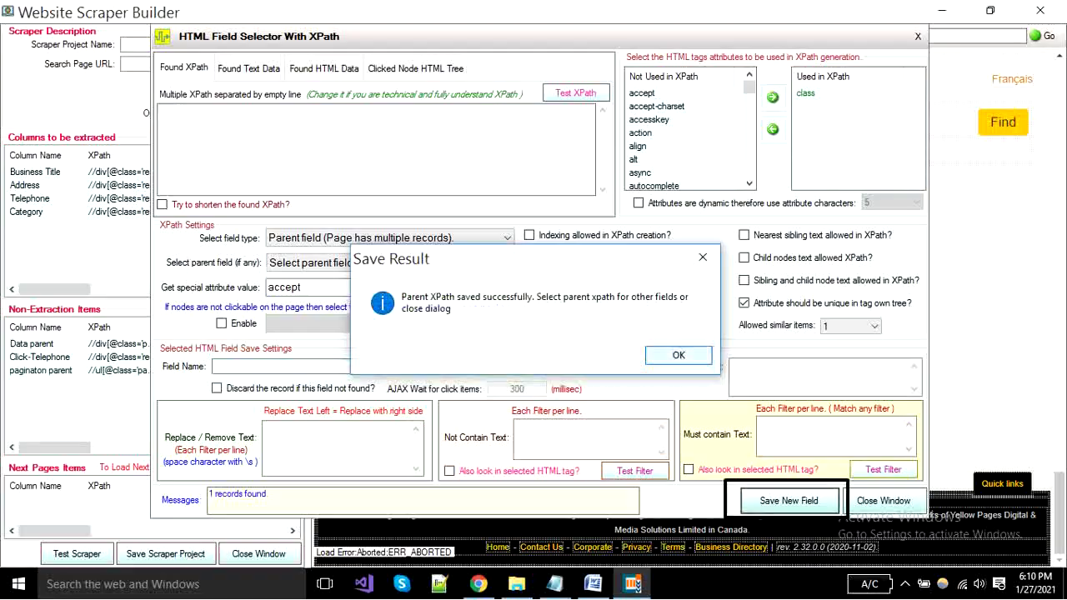
pyautogui.click(676, 353)
# - Set the parent field to "paginaton parent" and the field type to "Set the next page Item", and close the field selector
pyautogui.click(508, 262)
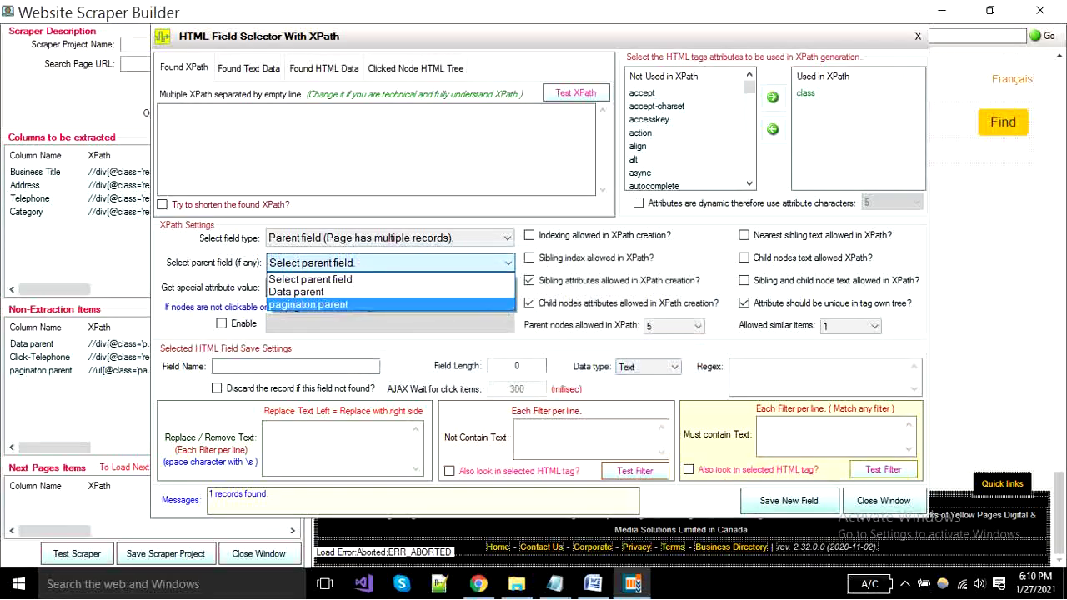
pyautogui.click(400, 305)
pyautogui.click(390, 237)
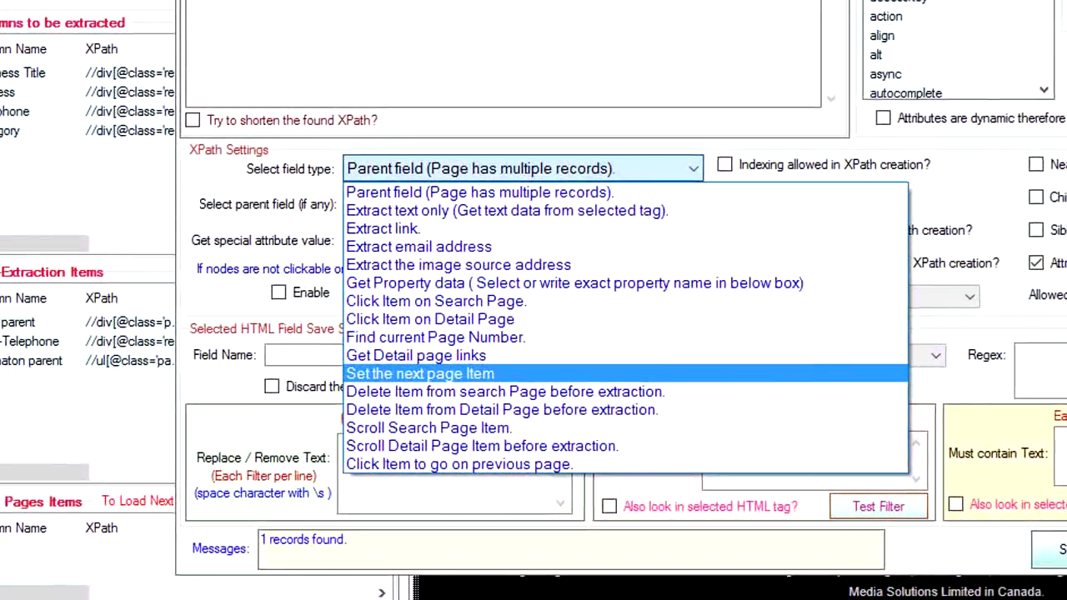
pyautogui.click(395, 375)
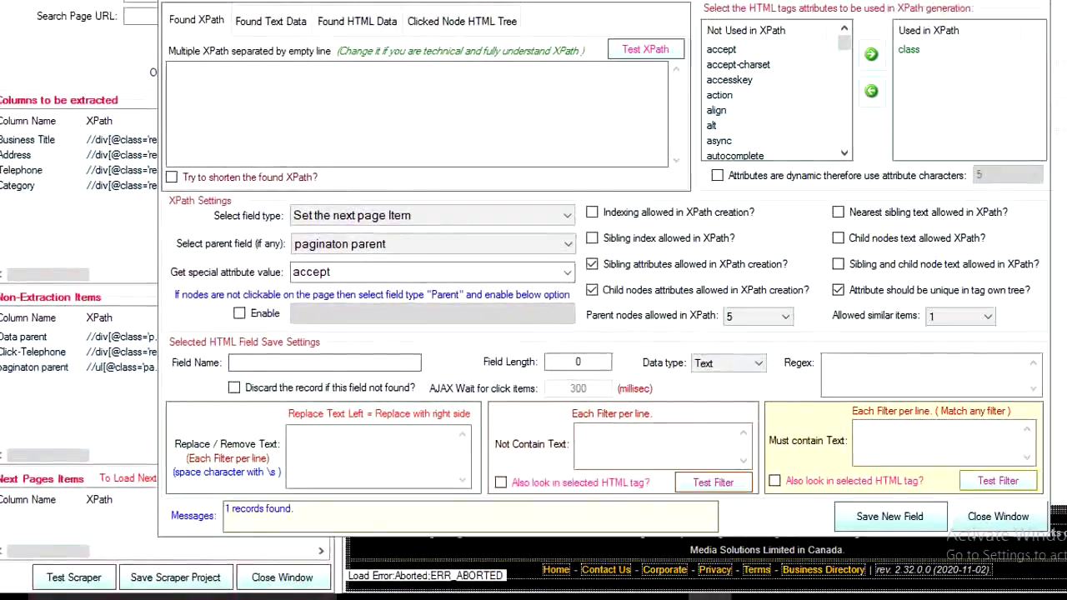
pyautogui.click(998, 517)
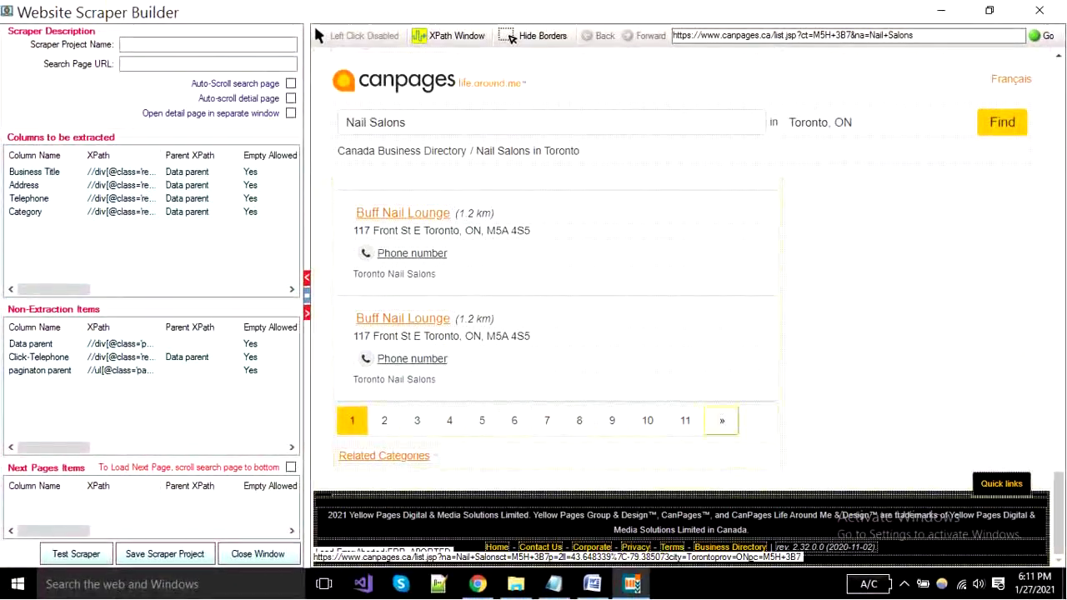
# - Select the pagination's » link, restrict it to items that must contain the text "»", and save it as "Next page"
pyautogui.click(722, 420)
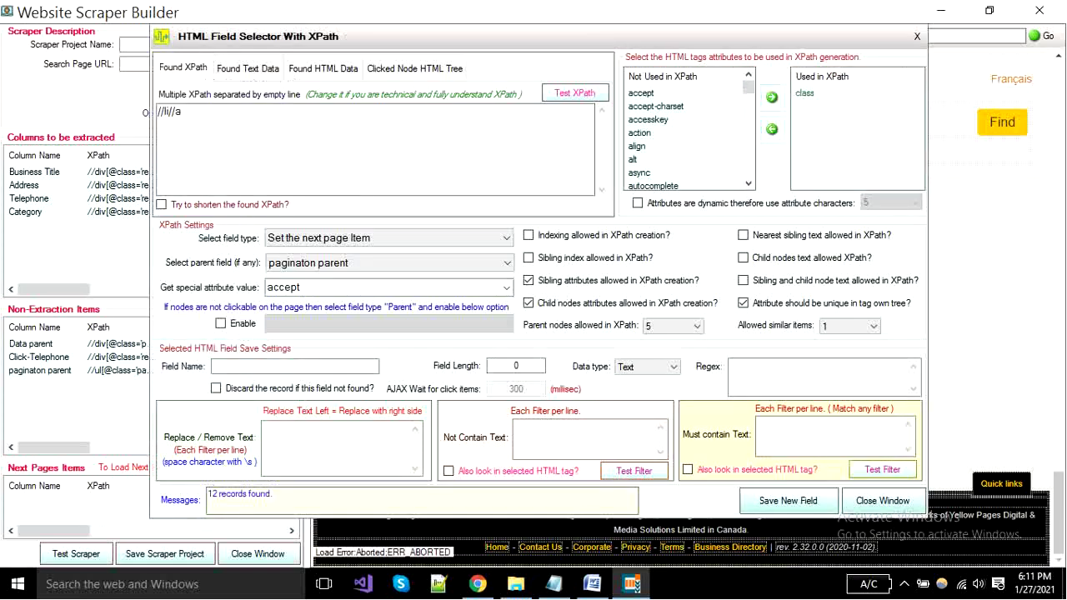
pyautogui.click(248, 68)
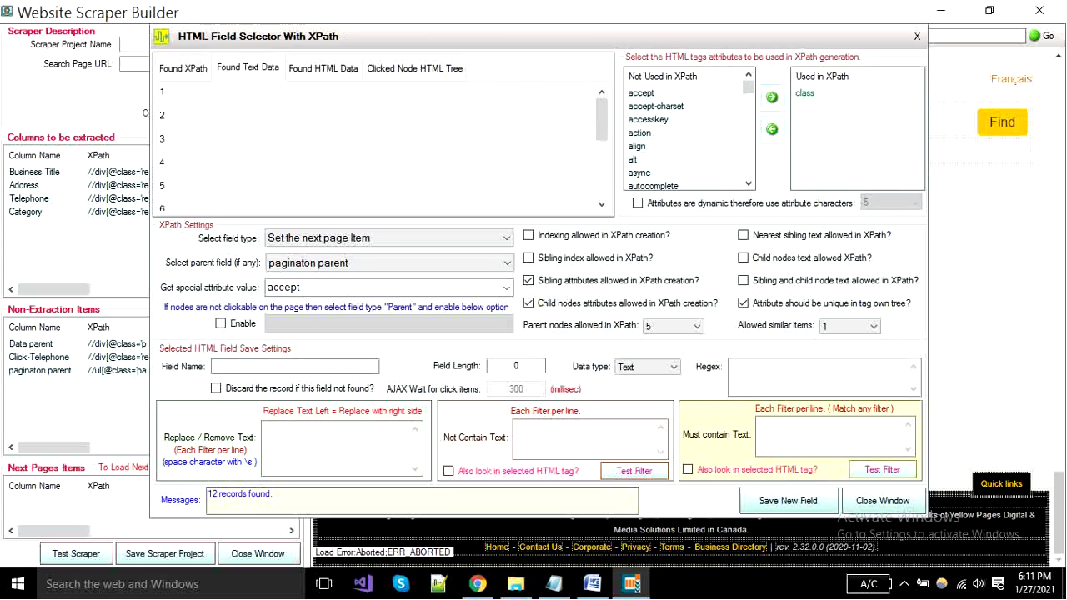
pyautogui.scroll(-3, 375, 142)
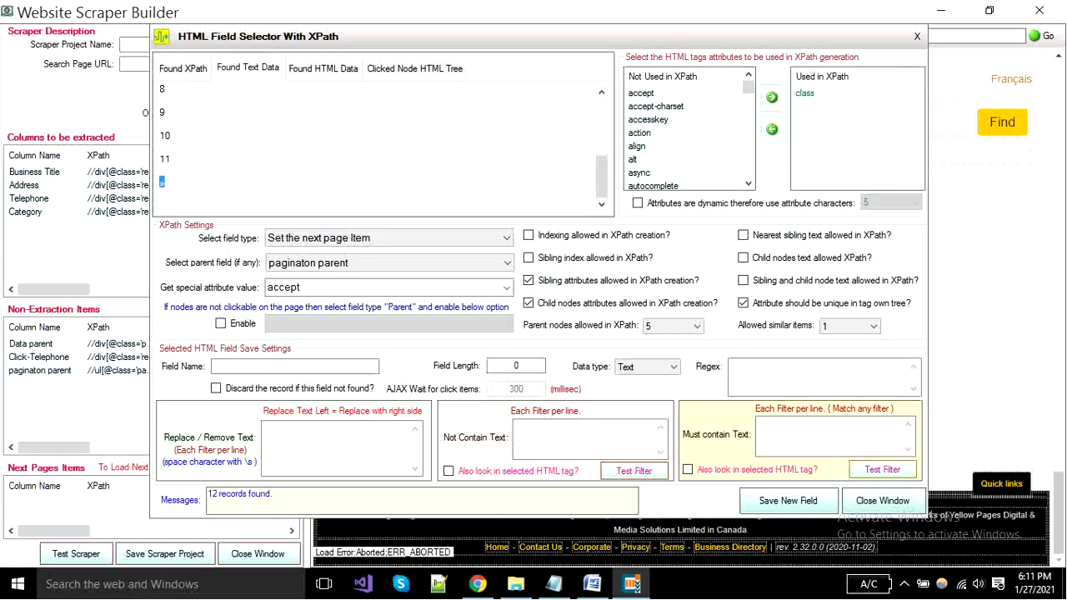
pyautogui.click(830, 436)
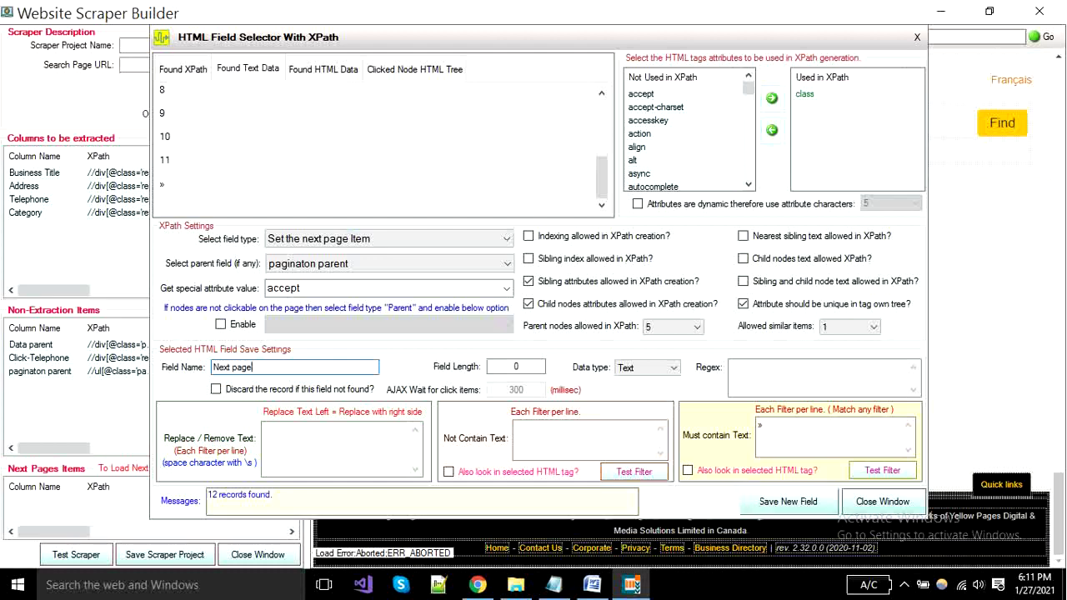
pyautogui.click(787, 501)
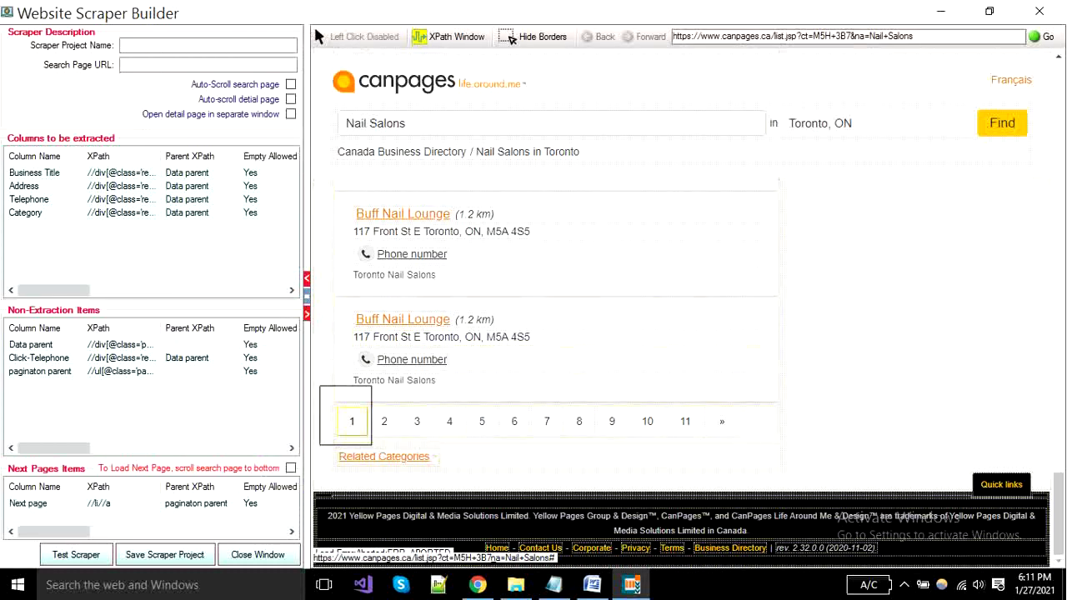
# - Select the current page number 1 in the pagination bar and check its found text data
pyautogui.rightClick(346, 415)
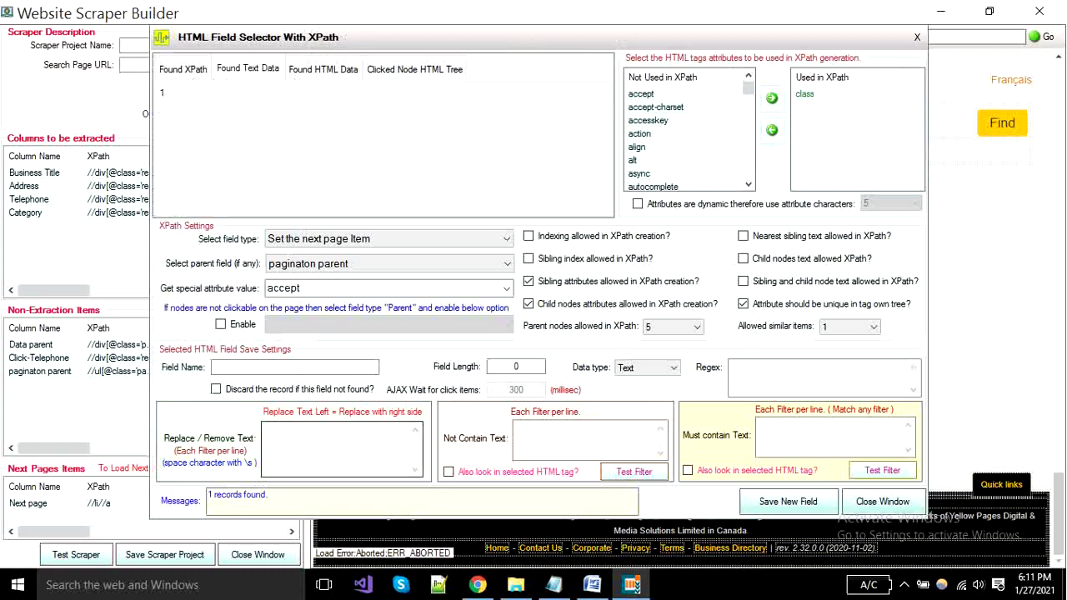
pyautogui.click(183, 69)
pyautogui.click(247, 70)
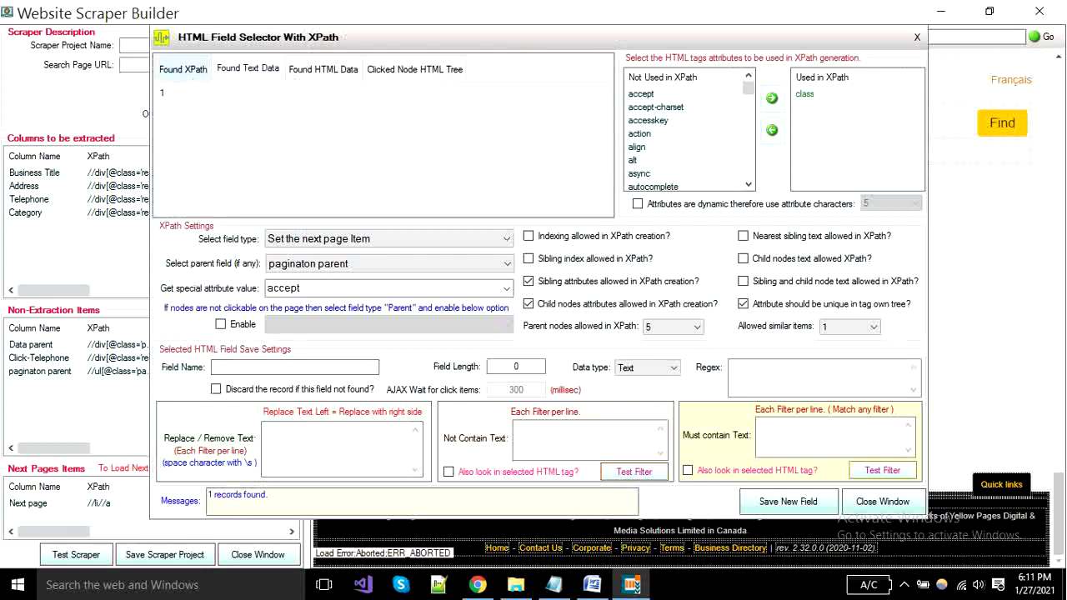
# - Set the field type to "Find current Page Number." and save the field as "Current page"
pyautogui.click(389, 239)
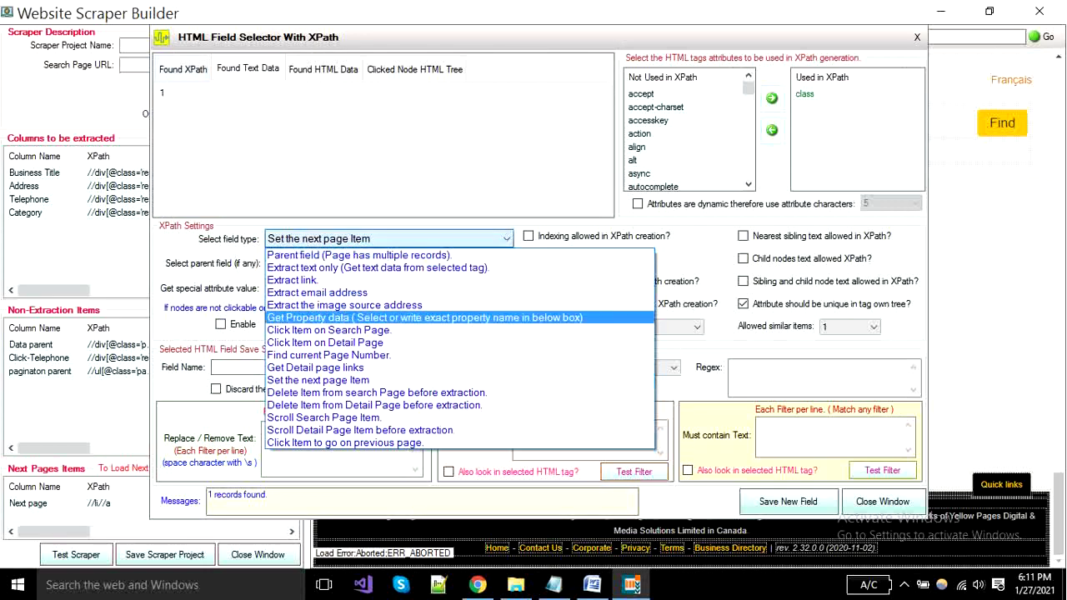
pyautogui.click(359, 355)
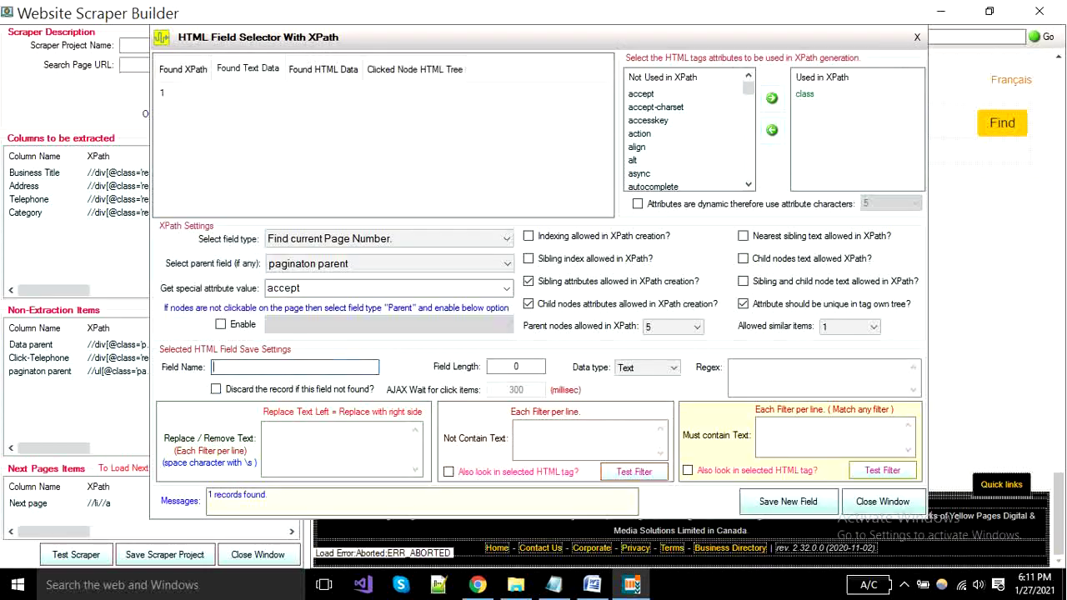
pyautogui.write('Curre')
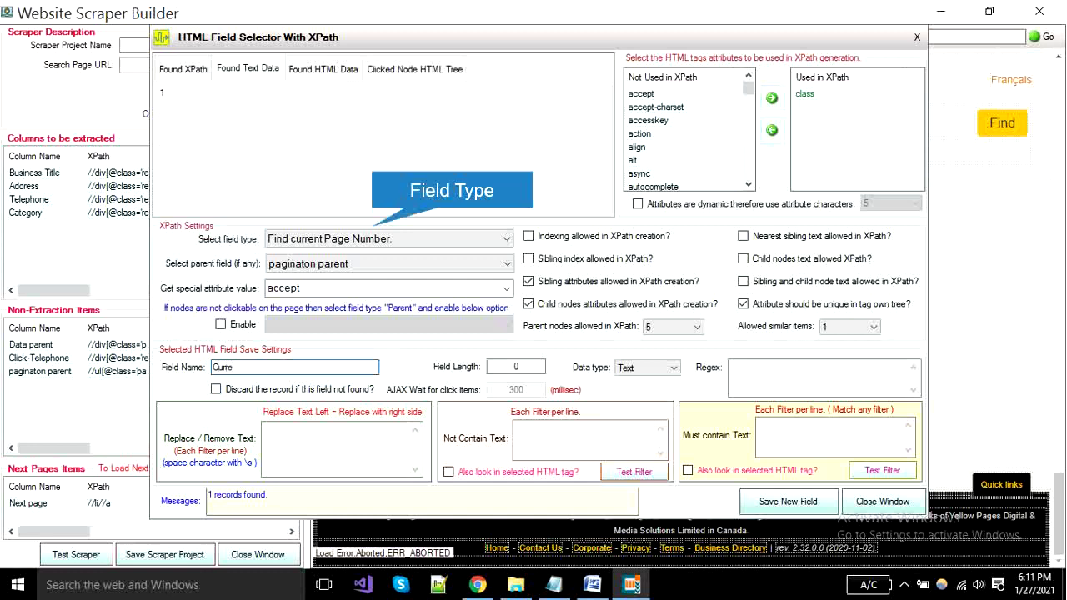
pyautogui.write('nt pag')
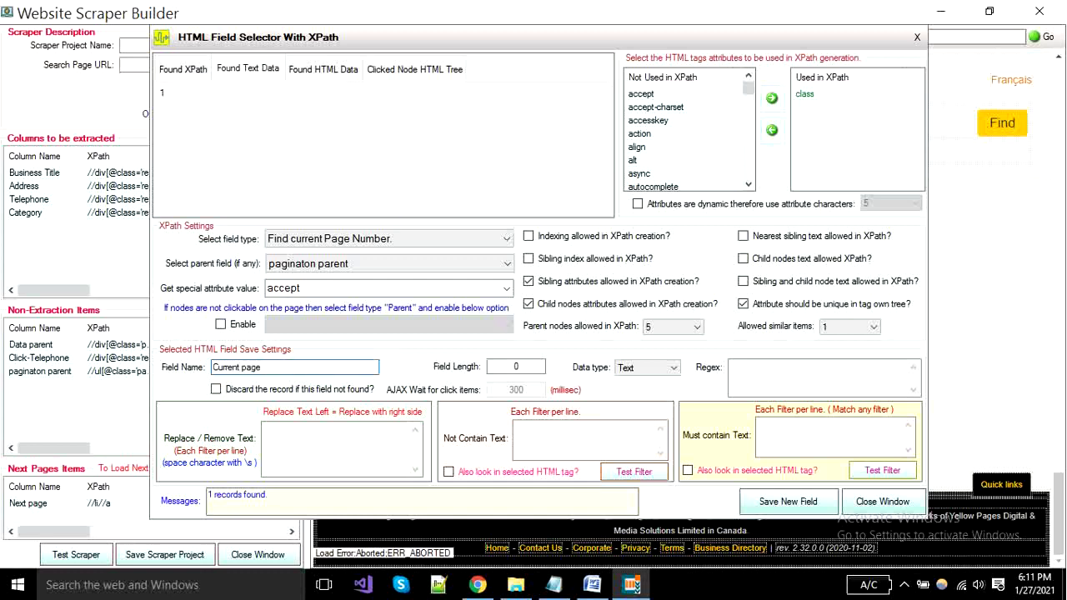
pyautogui.write('e')
pyautogui.click(788, 501)
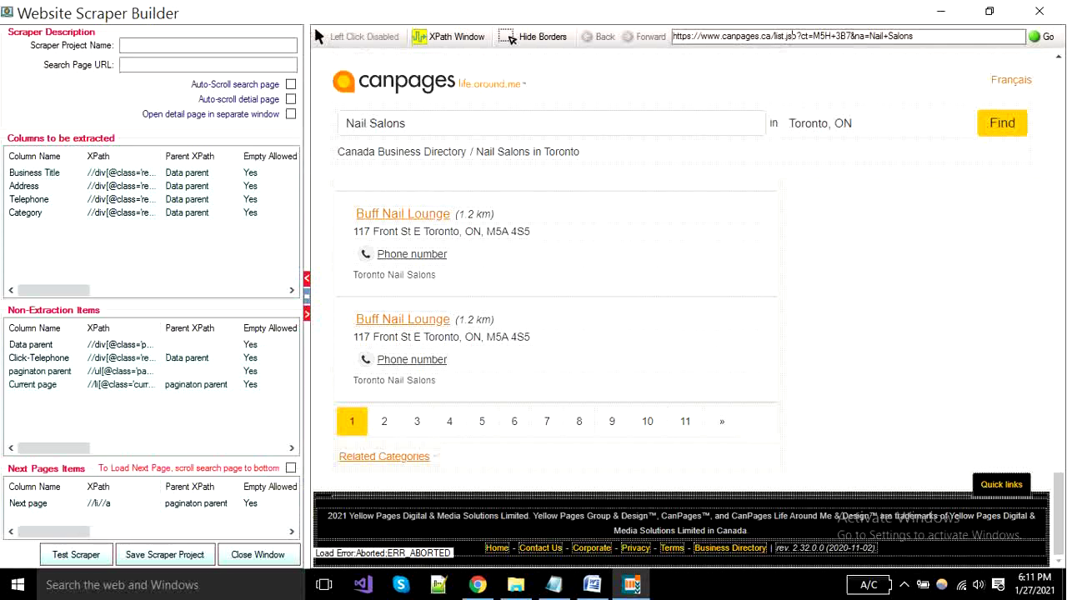
# - Copy the address of the loaded Nail Salons results page into the search page URL and name the scraper project "canpages"
pyautogui.doubleClick(792, 36)
pyautogui.hotkey('ctrl', 'c')
pyautogui.click(207, 65)
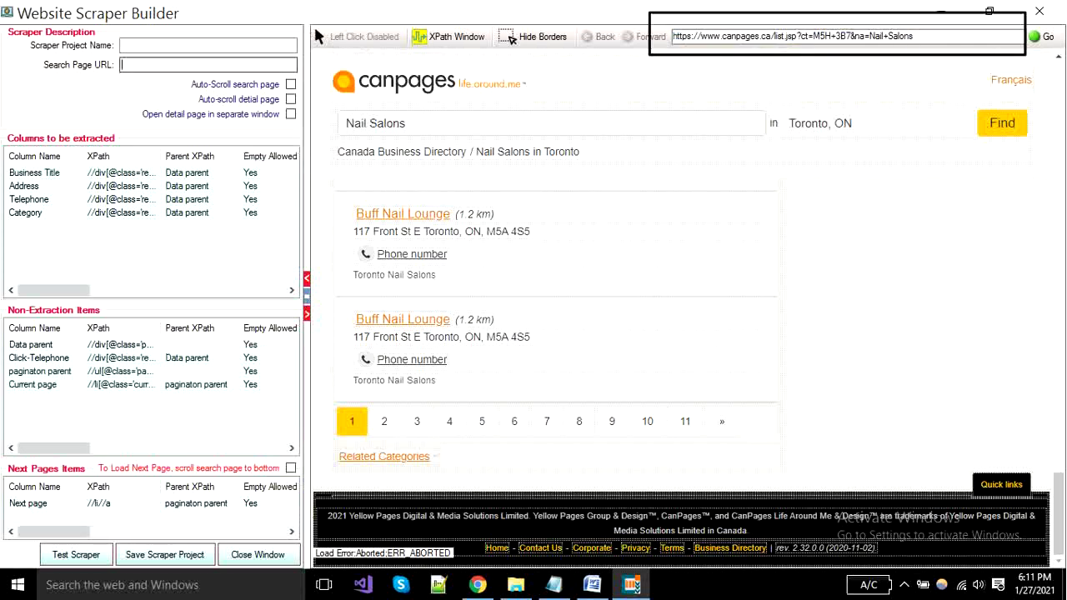
pyautogui.hotkey('ctrl', 'v')
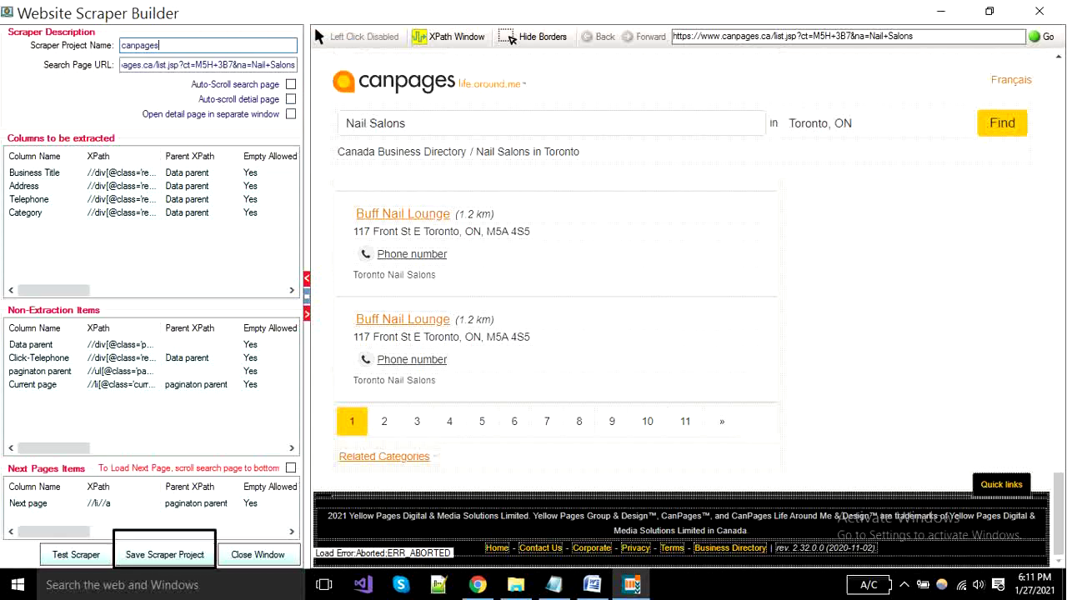
# - Save the canpages scraper project and close the scraper builder window
pyautogui.click(165, 554)
pyautogui.click(602, 356)
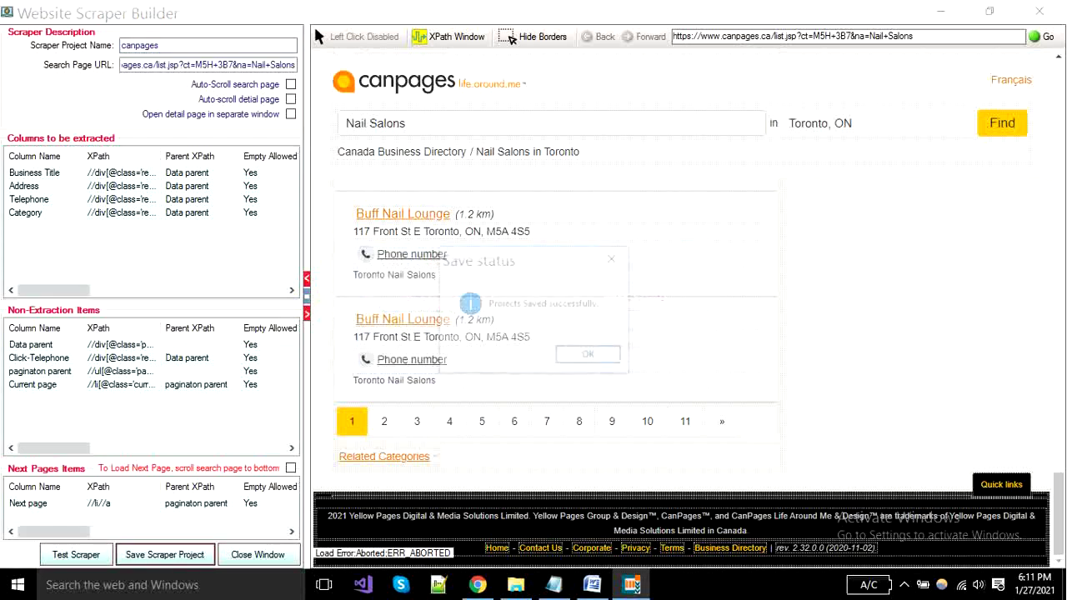
pyautogui.click(590, 355)
pyautogui.click(259, 555)
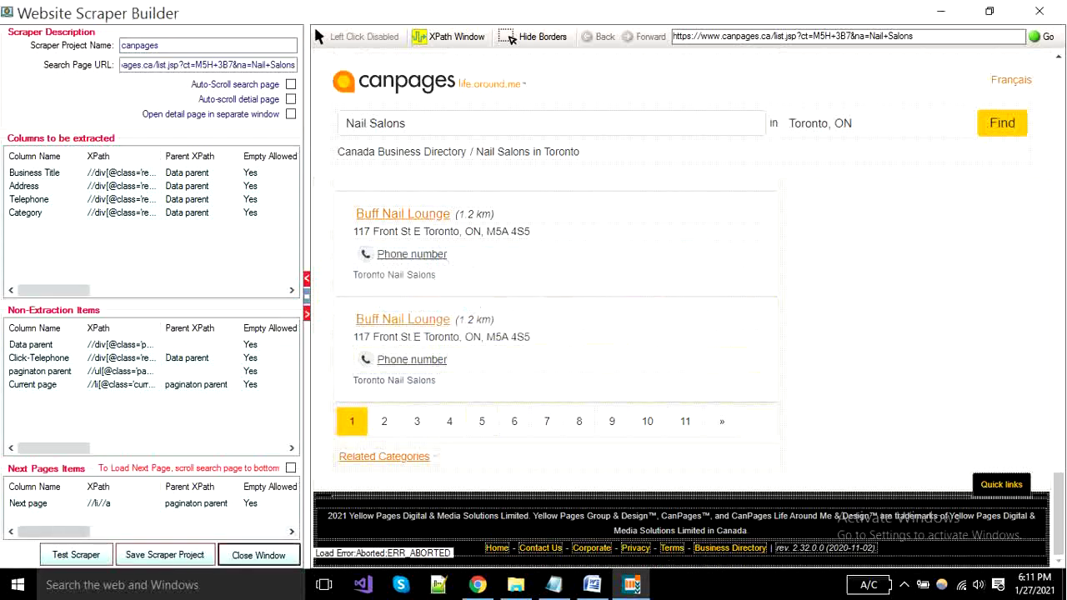
pyautogui.press('Return')
pyautogui.press('Return')
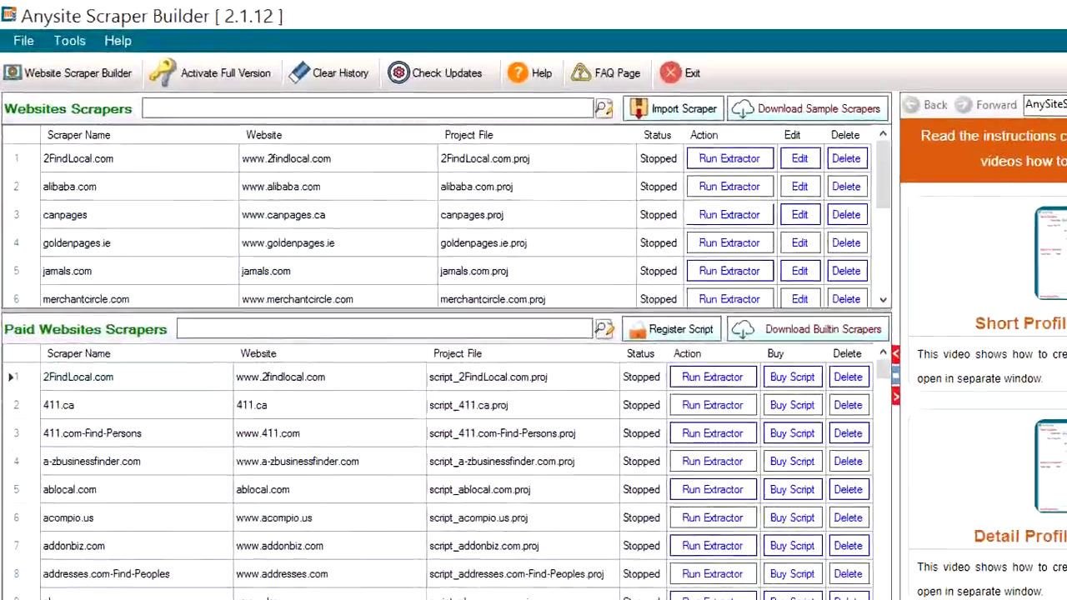
# - Run the extractor for the canpages scraper, let it collect listings from the result pages, and stop the extraction
pyautogui.click(606, 179)
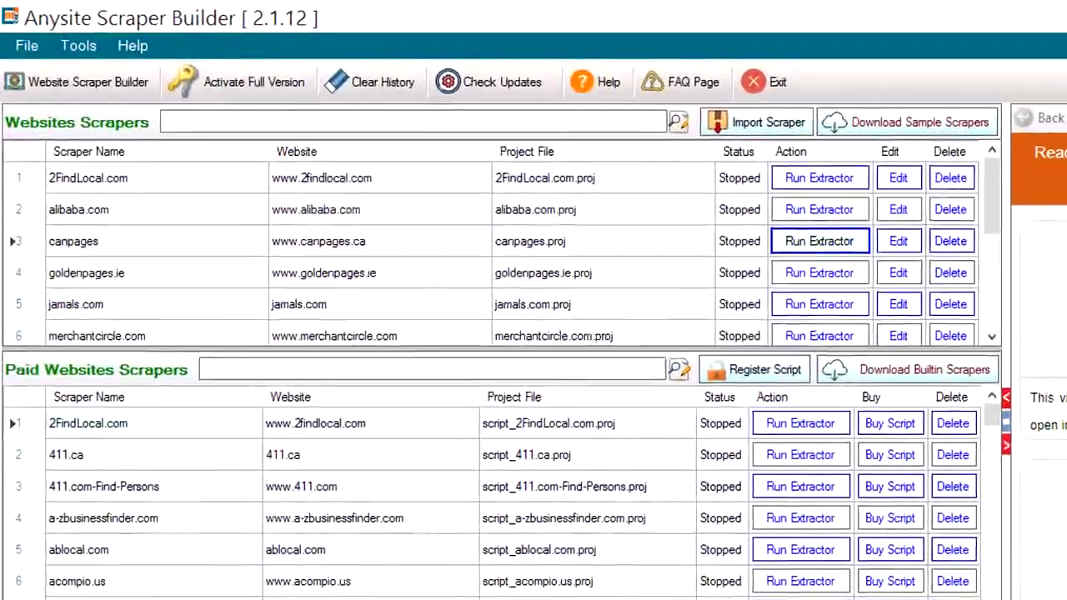
pyautogui.press('Return')
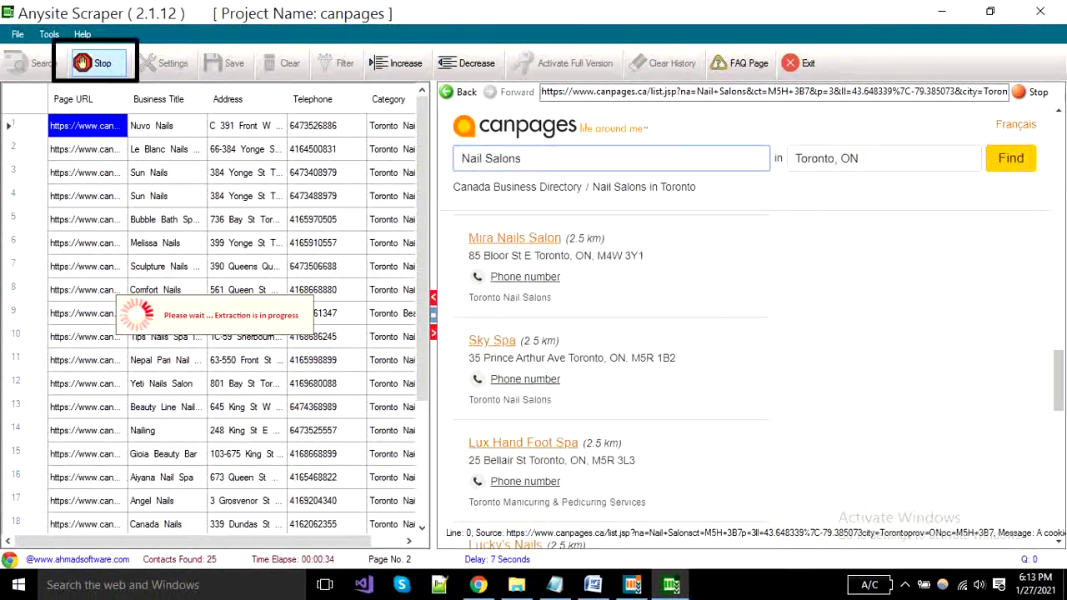
pyautogui.click(82, 62)
pyautogui.press('Return')
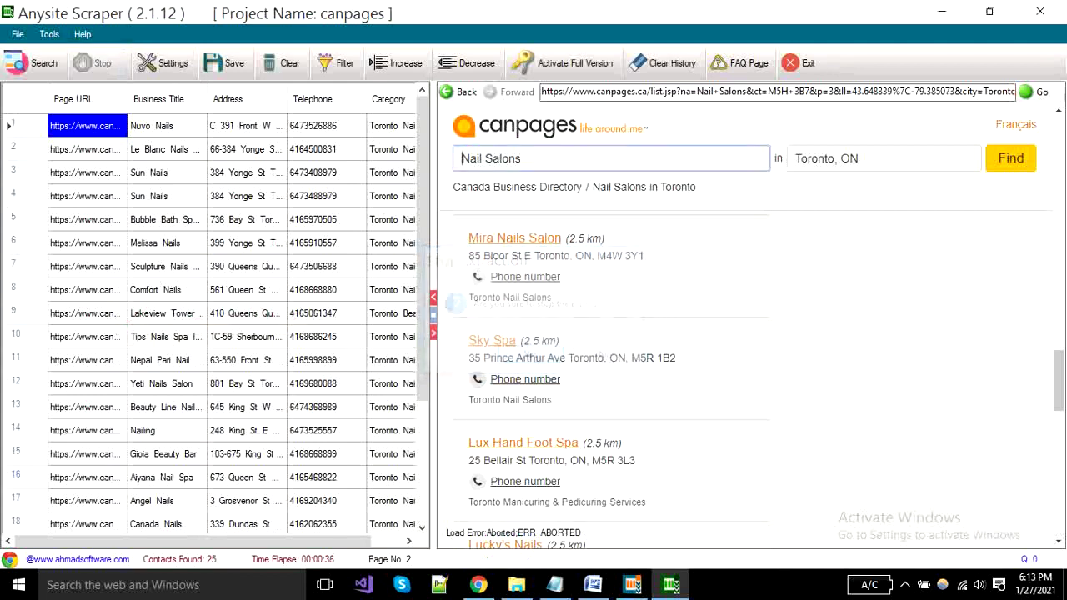